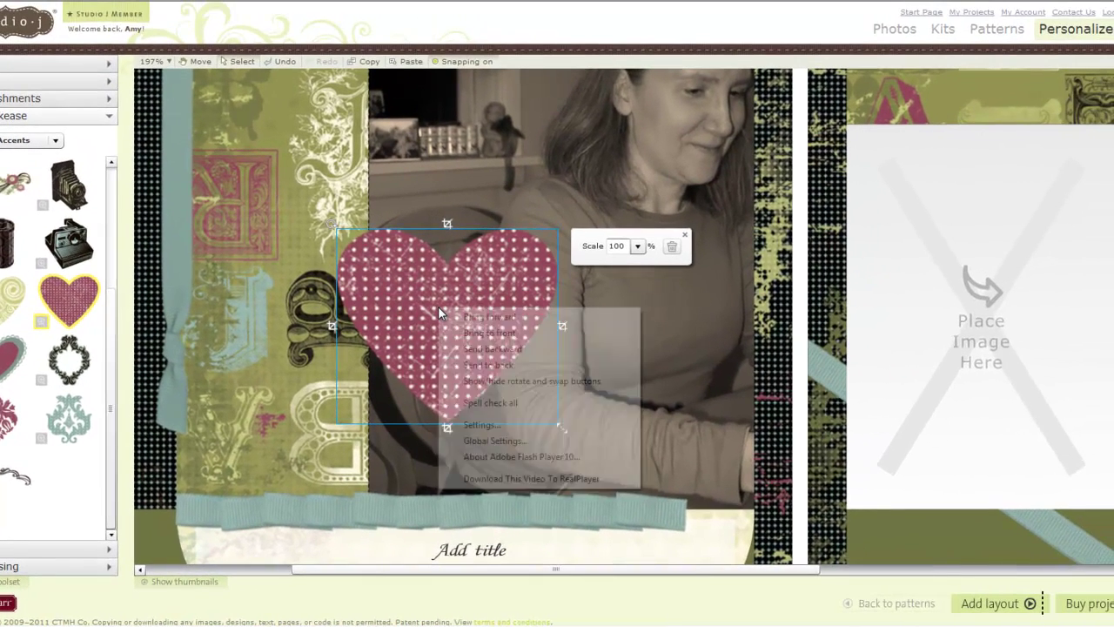
# Send the pink polka-dot heart to the back, then bring it forward so it sits between the photo and the white stitching.
pyautogui.rightClick(527, 254)
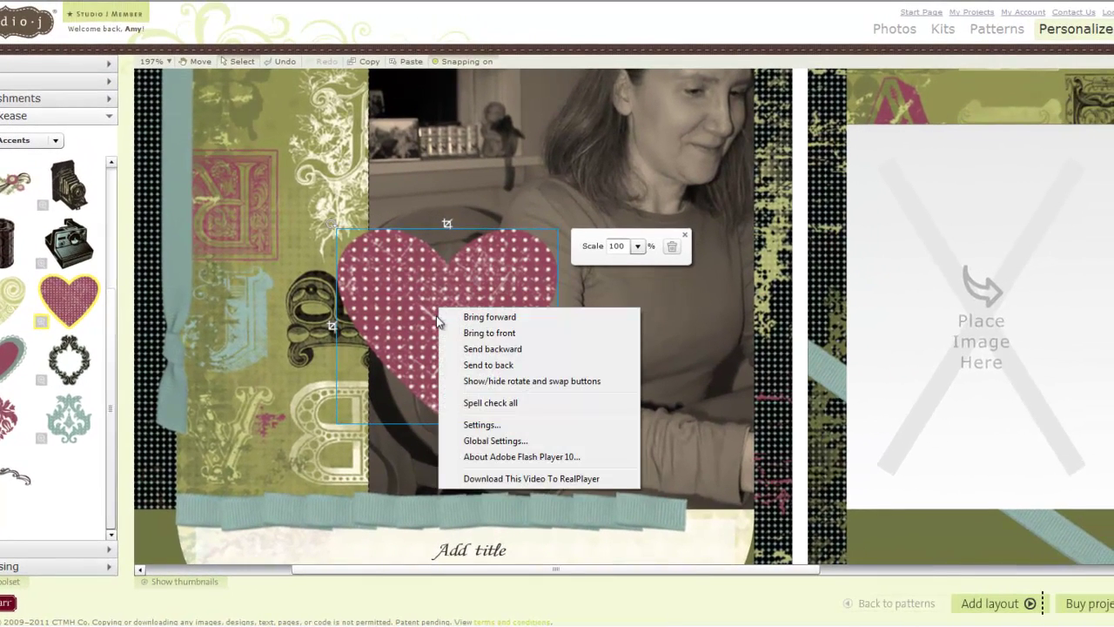
pyautogui.click(462, 365)
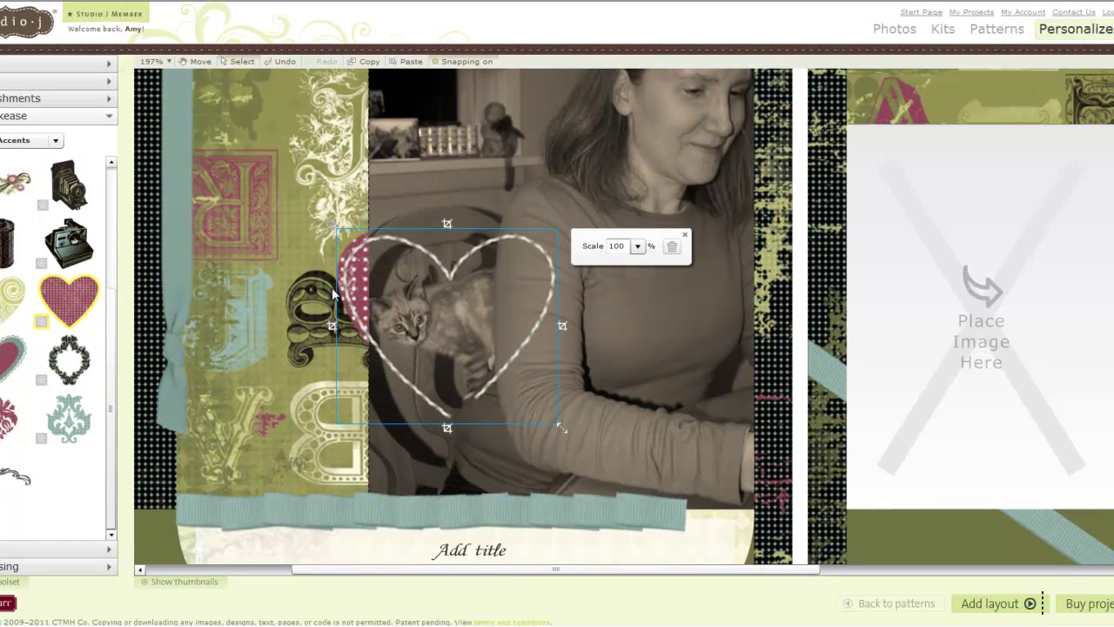
pyautogui.rightClick(461, 312)
pyautogui.click(505, 327)
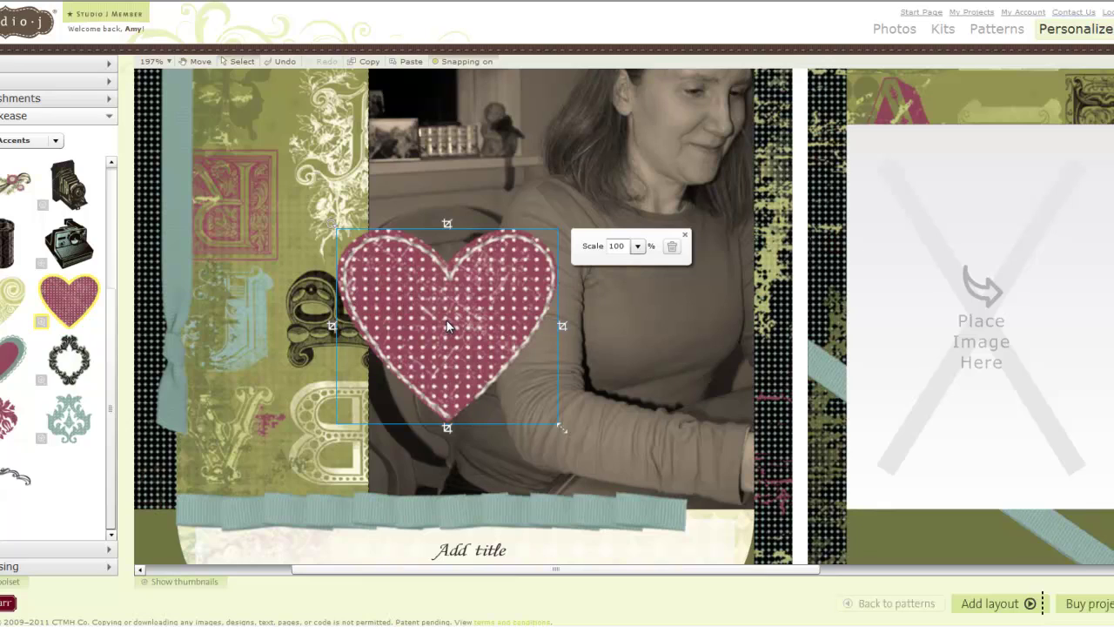
# Nudge the polka-dot heart slightly right and down to centre it under the stitched outline.
pyautogui.press('Right')
pyautogui.press('Right')
pyautogui.press('Right')
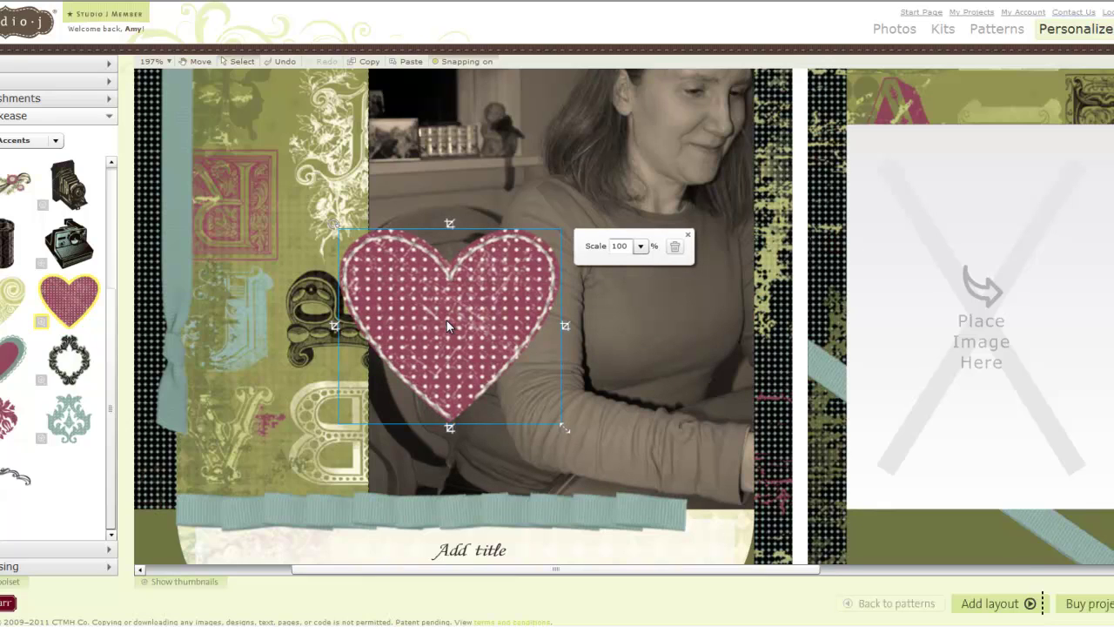
pyautogui.press('Down')
pyautogui.press('Down')
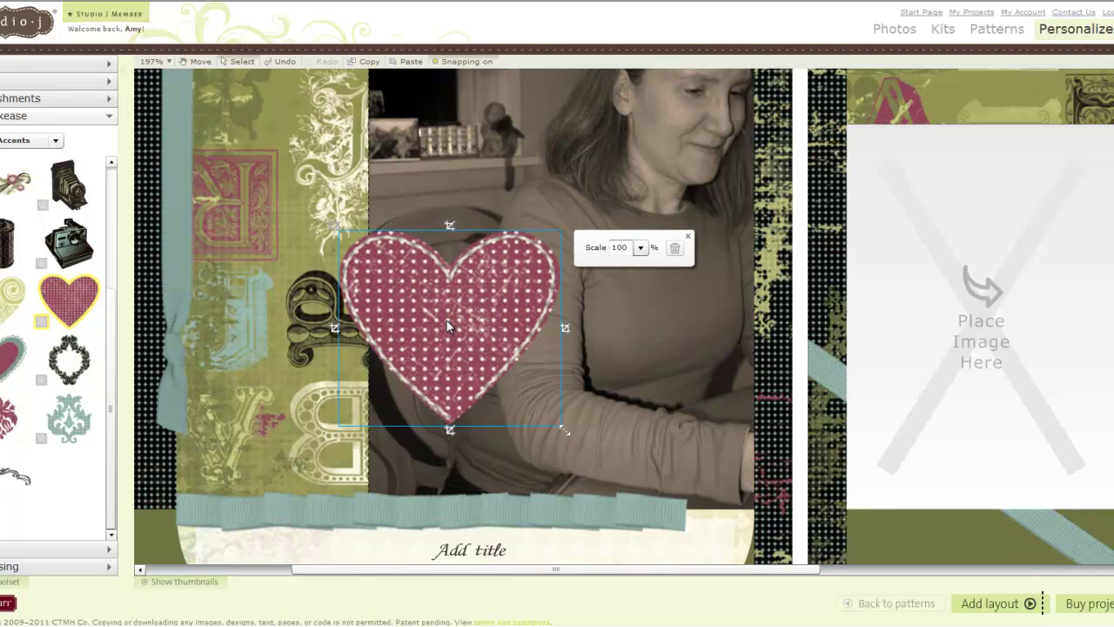
pyautogui.press('Down')
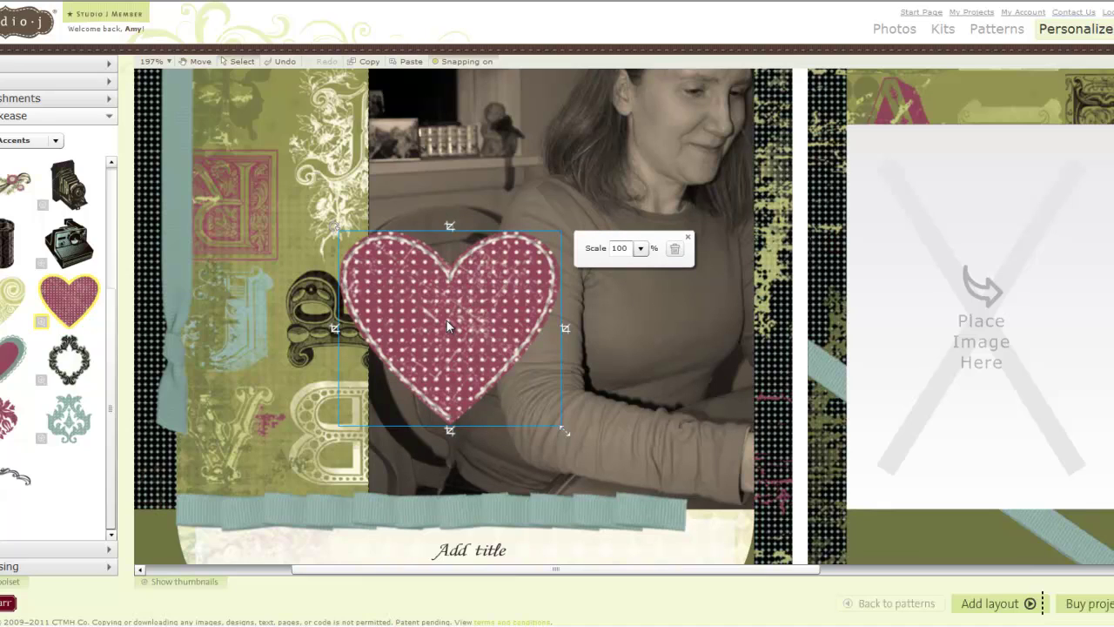
pyautogui.press('Right')
pyautogui.press('Down')
# Recolour all like stitches around the heart to Black, starting from the stitch near its bottom tip.
pyautogui.rightClick(443, 411)
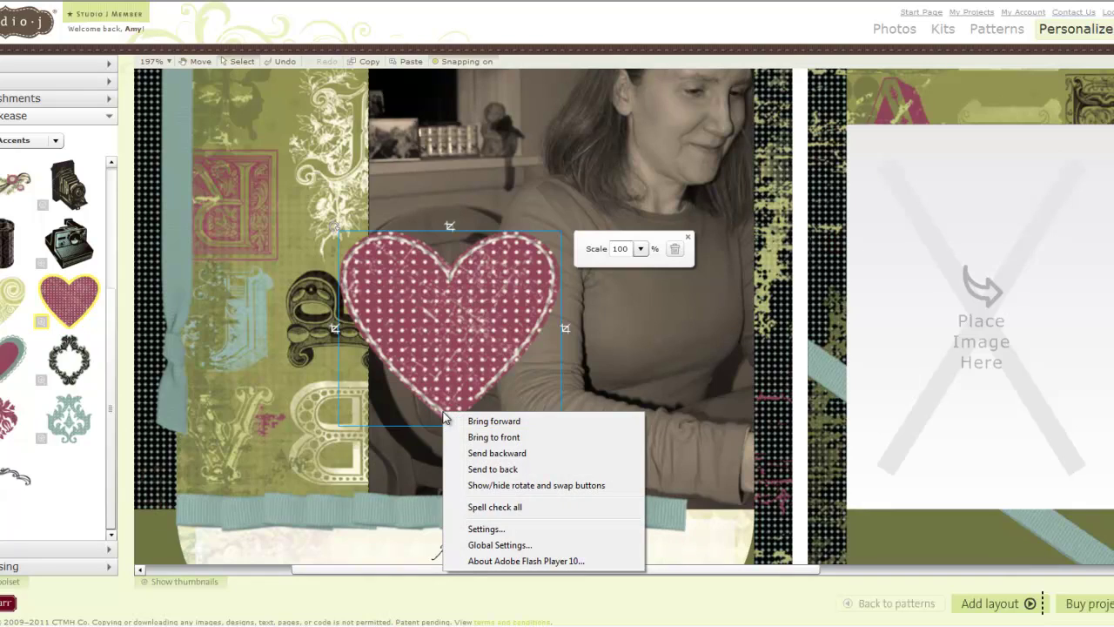
pyautogui.click(245, 392)
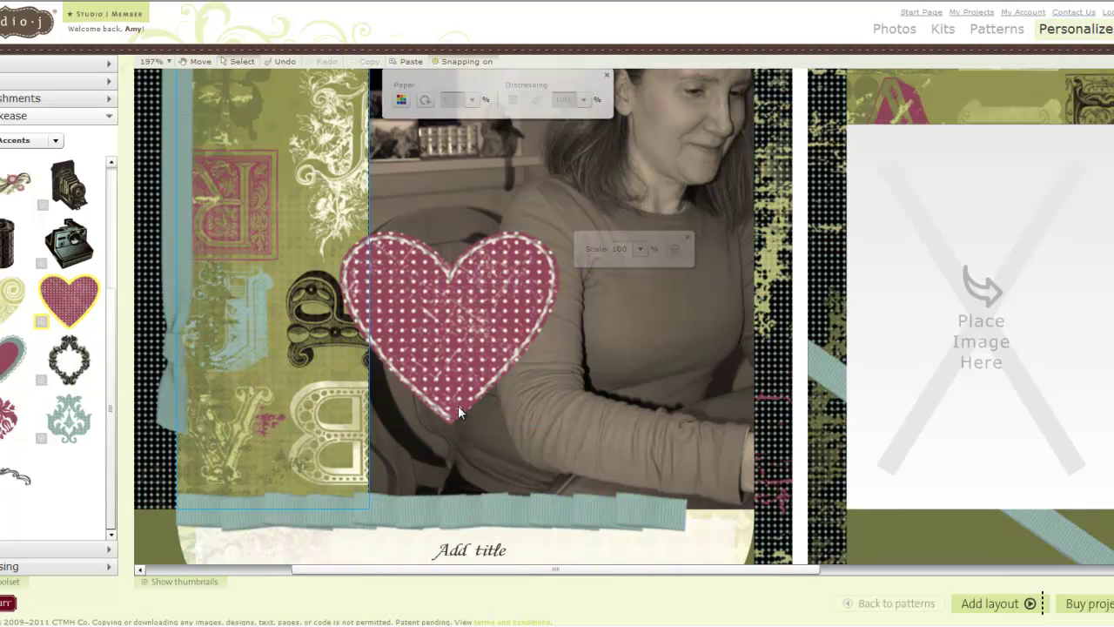
pyautogui.click(445, 414)
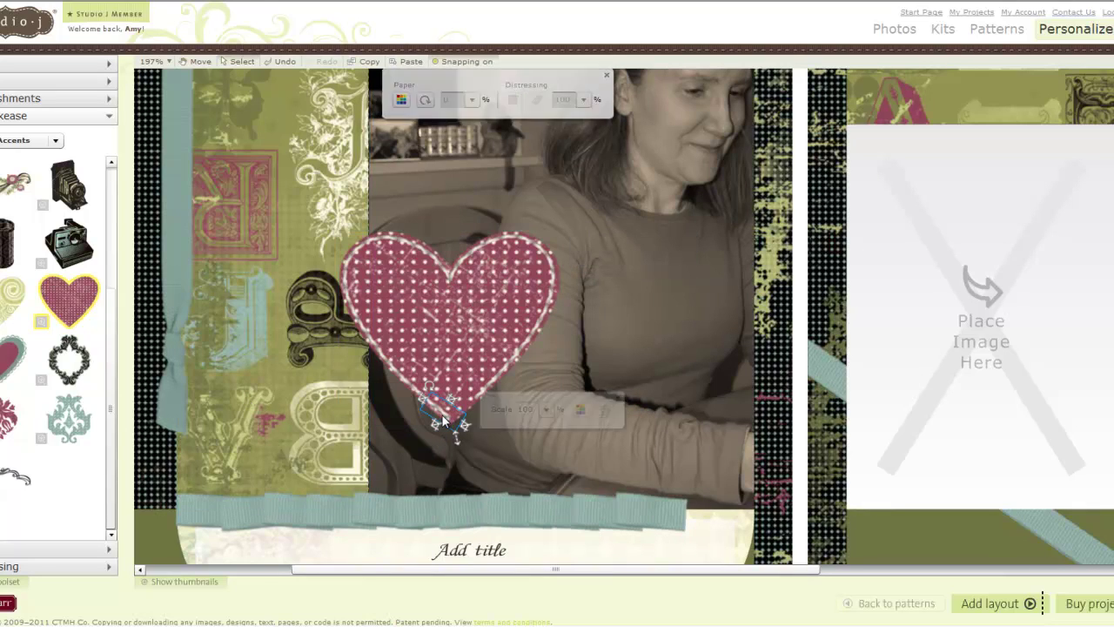
pyautogui.click(577, 411)
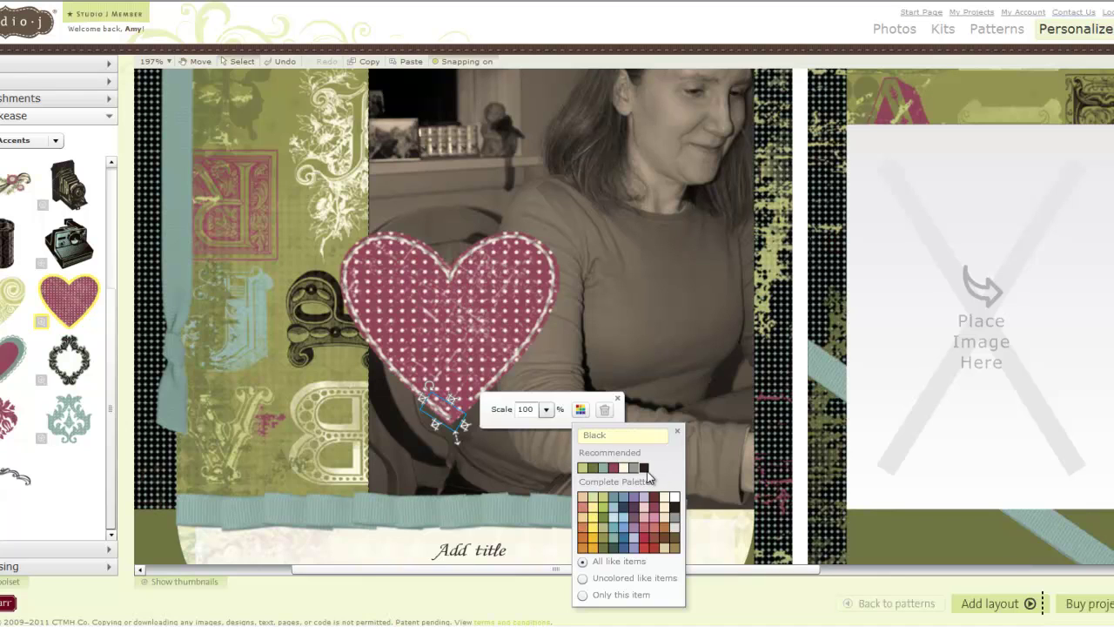
pyautogui.click(644, 470)
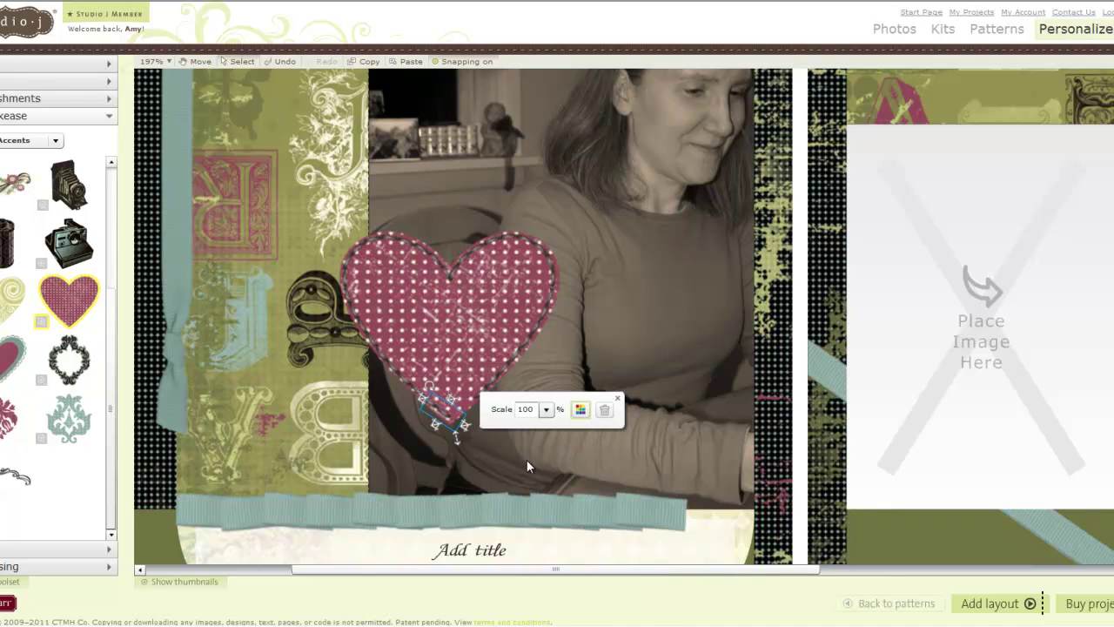
pyautogui.click(618, 402)
# Add a Black 7/8" button thread from the Buttons embellishments onto the lower part of the heart.
pyautogui.click(168, 62)
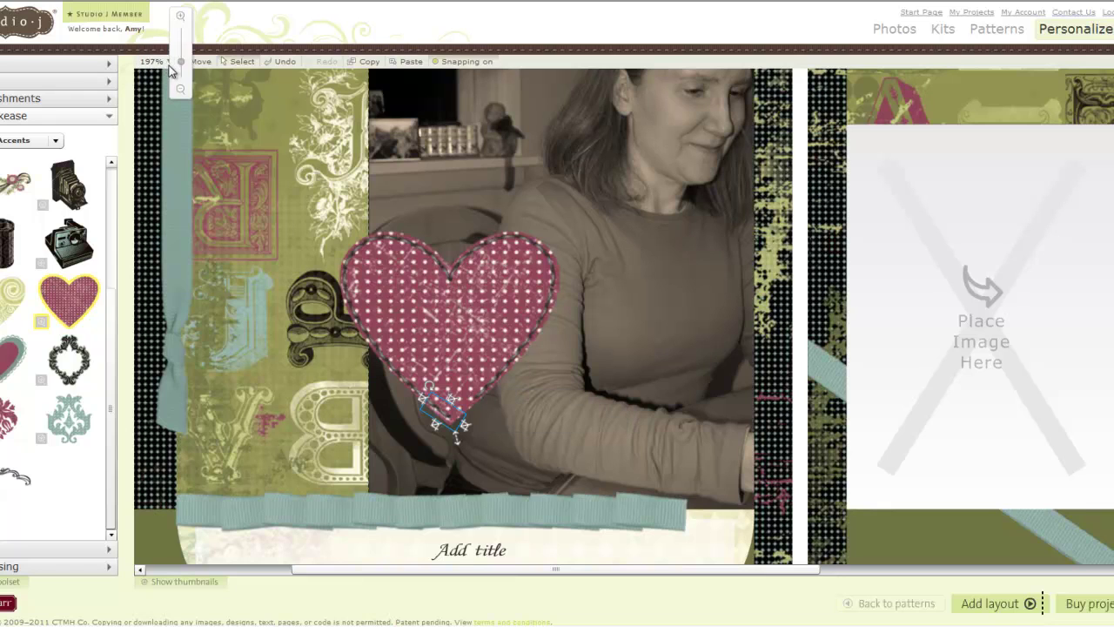
pyautogui.moveTo(179, 64); pyautogui.dragTo(185, 43)
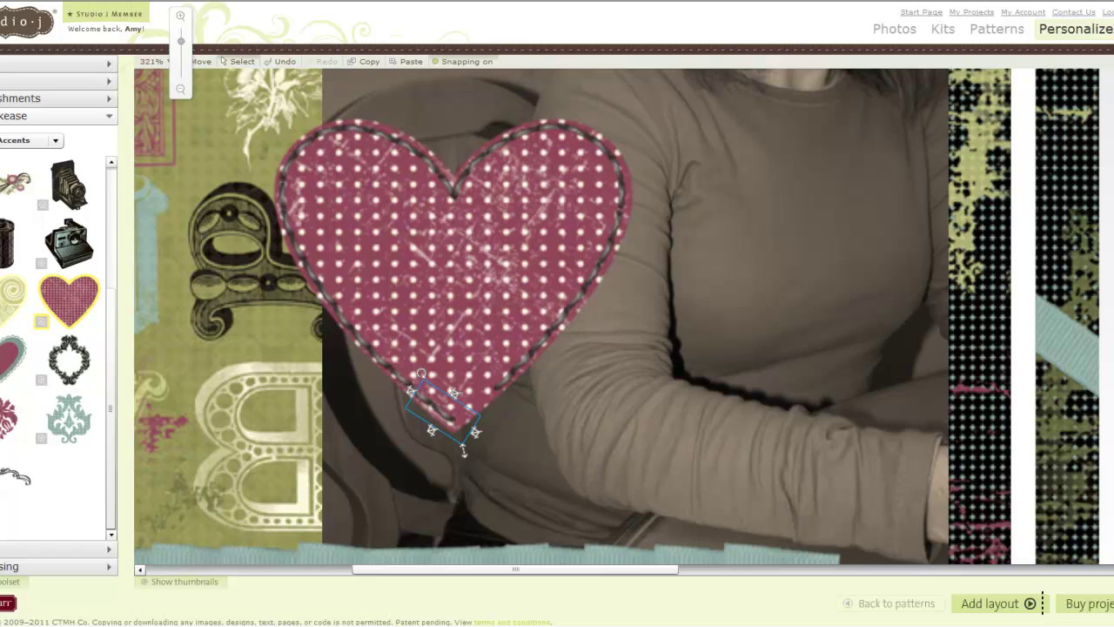
pyautogui.click(28, 103)
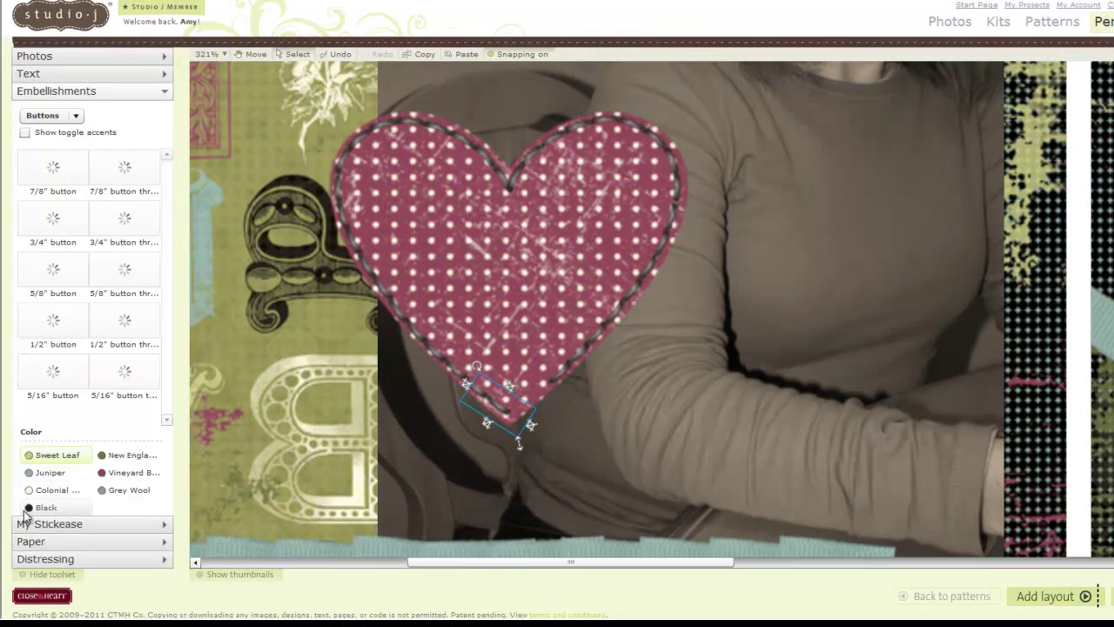
pyautogui.click(39, 508)
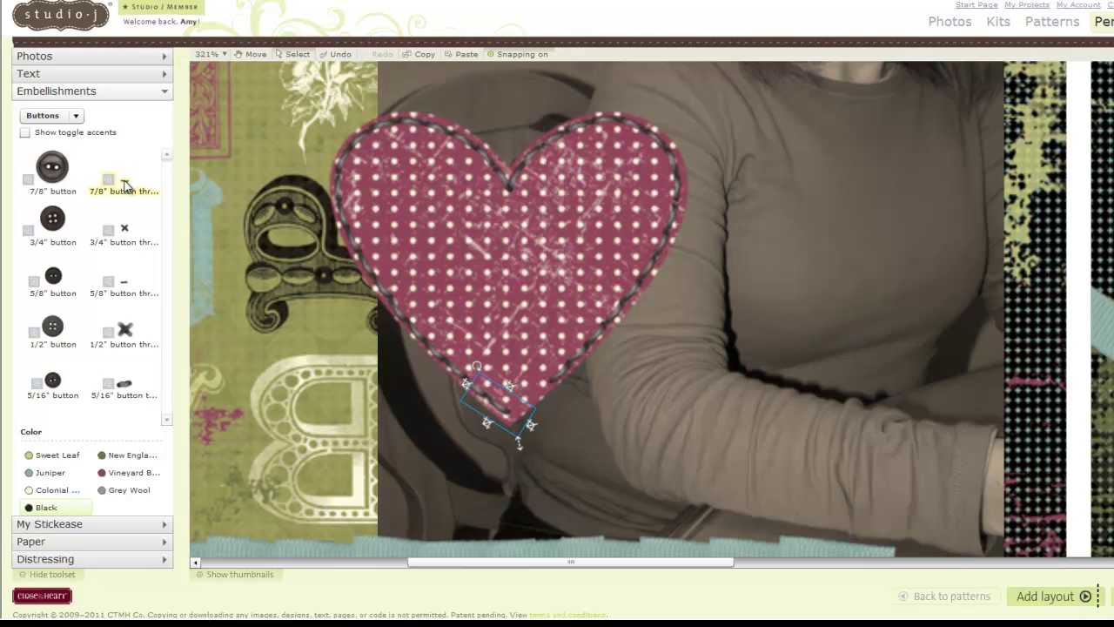
pyautogui.moveTo(124, 184); pyautogui.dragTo(517, 332)
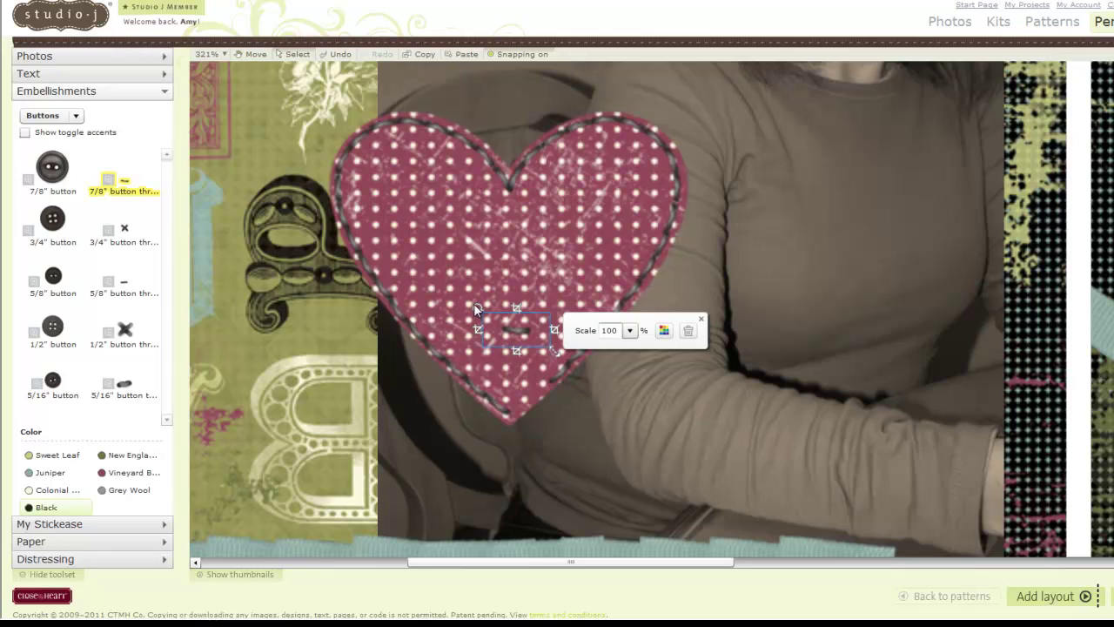
# Rotate the button thread to follow the heart's lower right edge and move it into the gap near the tip.
pyautogui.moveTo(473, 303); pyautogui.dragTo(500, 281)
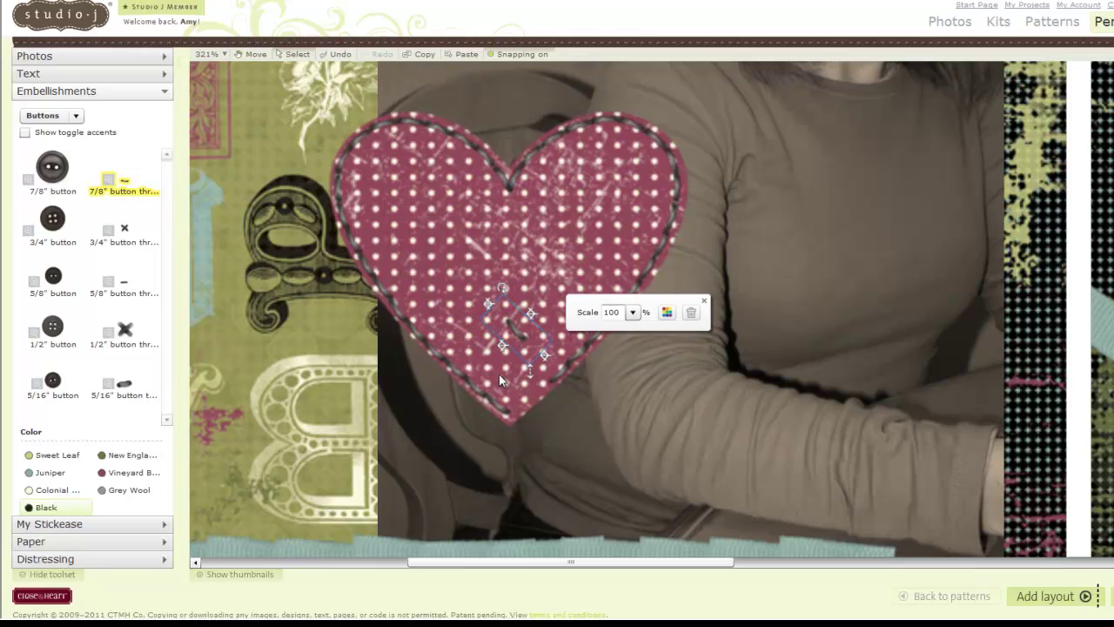
pyautogui.moveTo(488, 299); pyautogui.dragTo(533, 398)
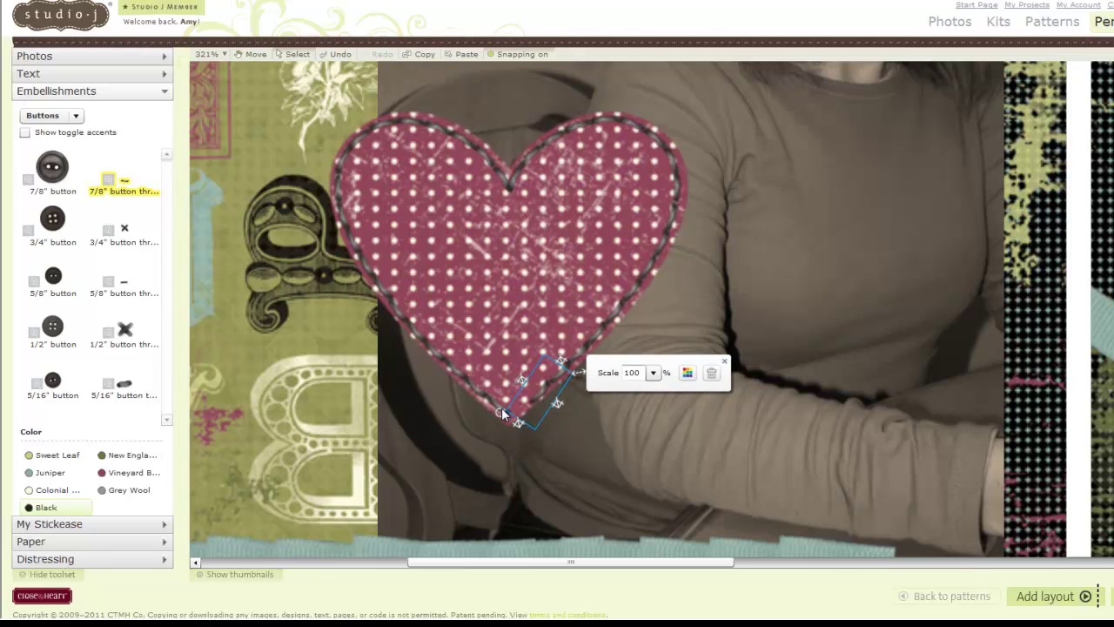
pyautogui.click(502, 411)
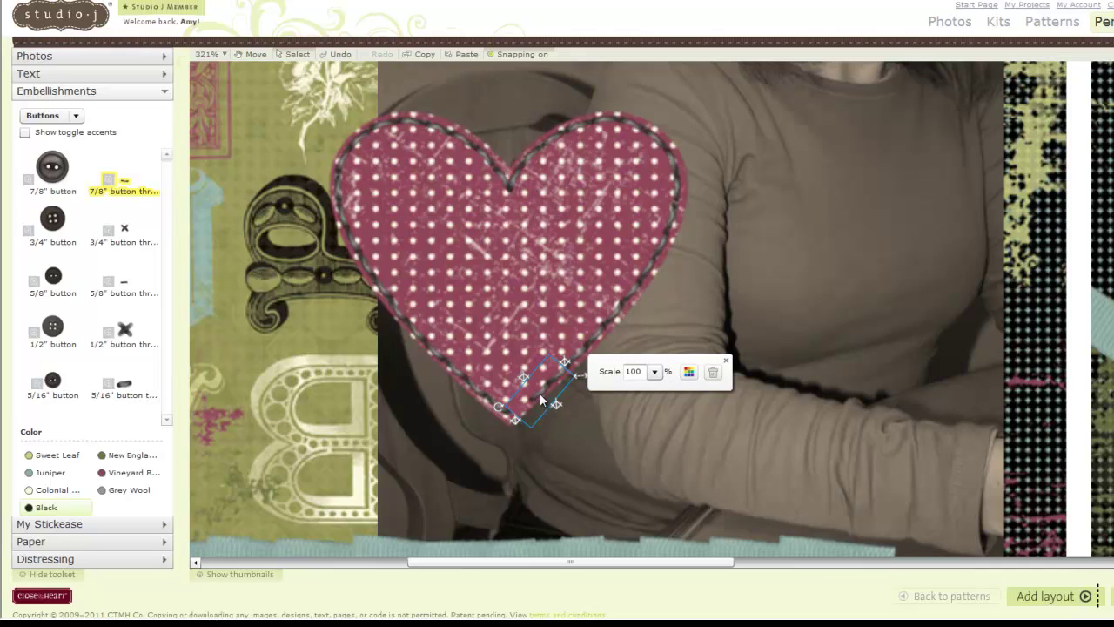
# Duplicate the button thread and arrange the threads along the heart's lower right edge and tip to close the stitched outline.
pyautogui.click(424, 55)
pyautogui.click(463, 54)
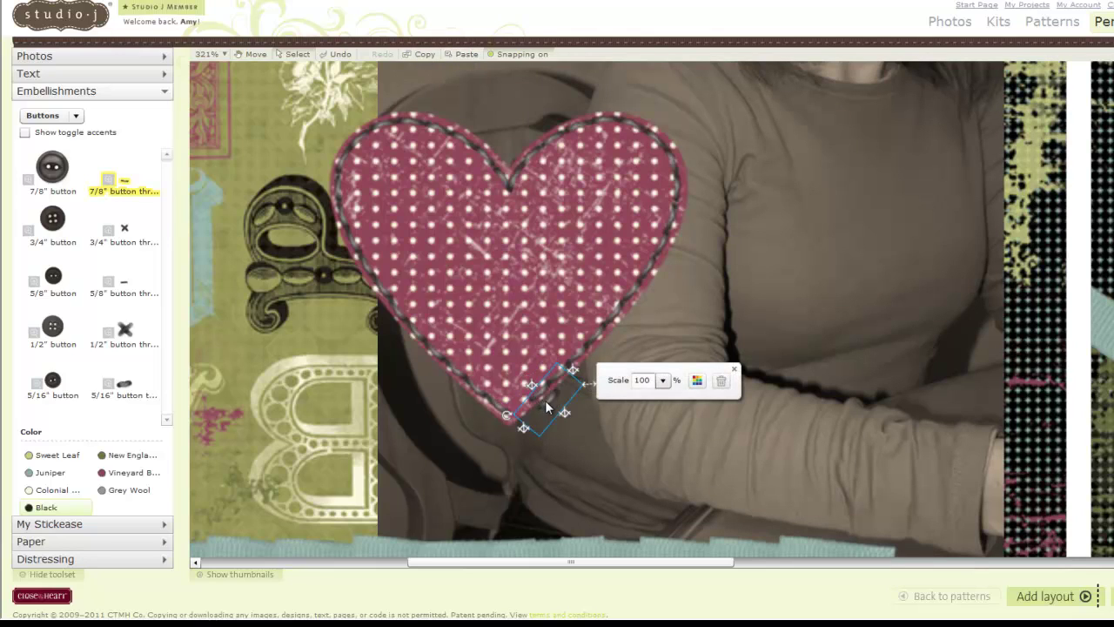
pyautogui.moveTo(547, 406); pyautogui.dragTo(519, 417)
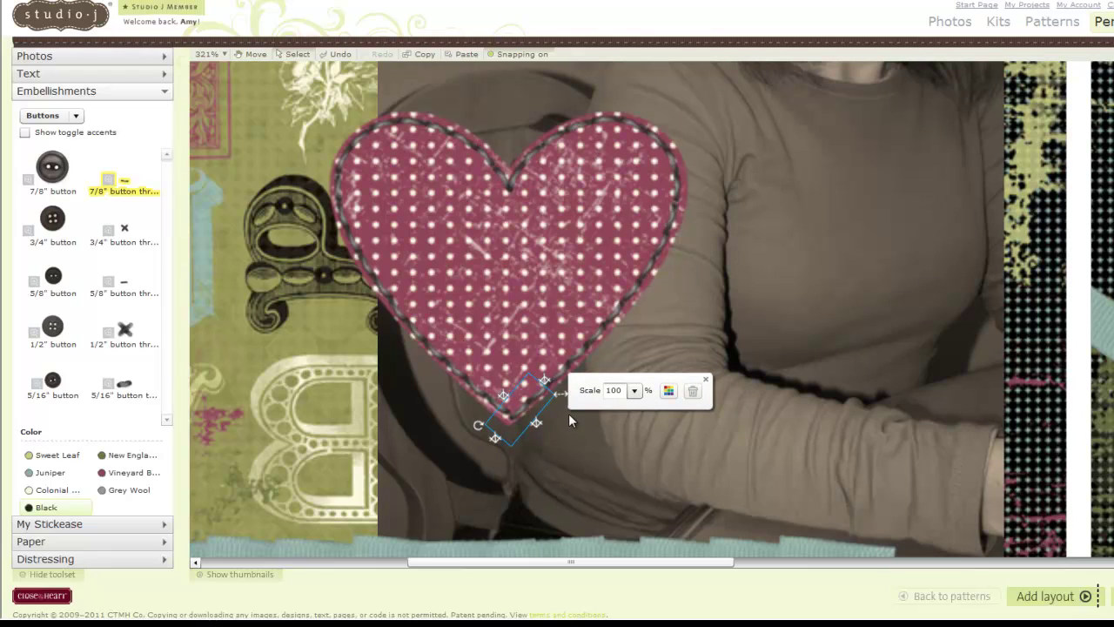
pyautogui.moveTo(478, 425); pyautogui.dragTo(541, 402)
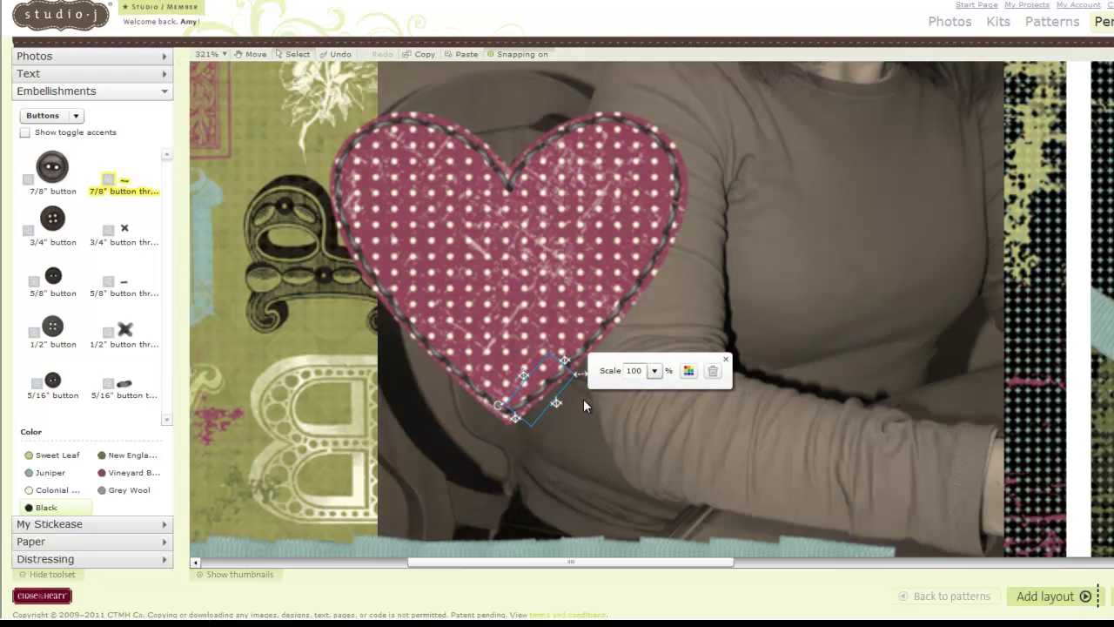
pyautogui.click(725, 360)
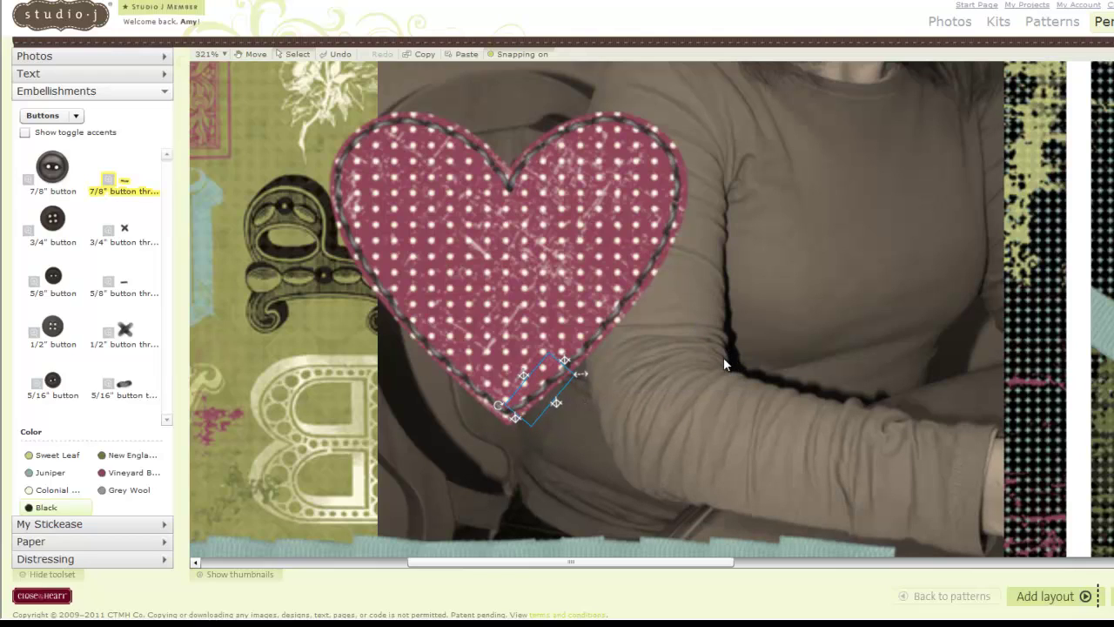
pyautogui.moveTo(538, 401); pyautogui.dragTo(588, 355)
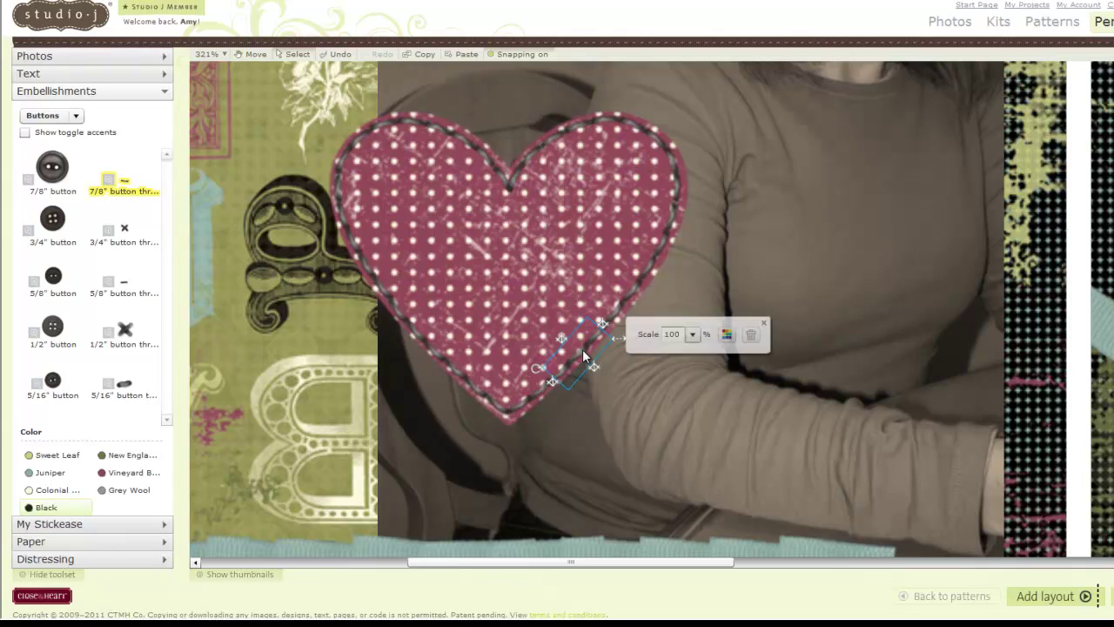
# Recolour all like stitches to the recommended cream colour and delete the pink polka-dot heart beneath them.
pyautogui.click(726, 335)
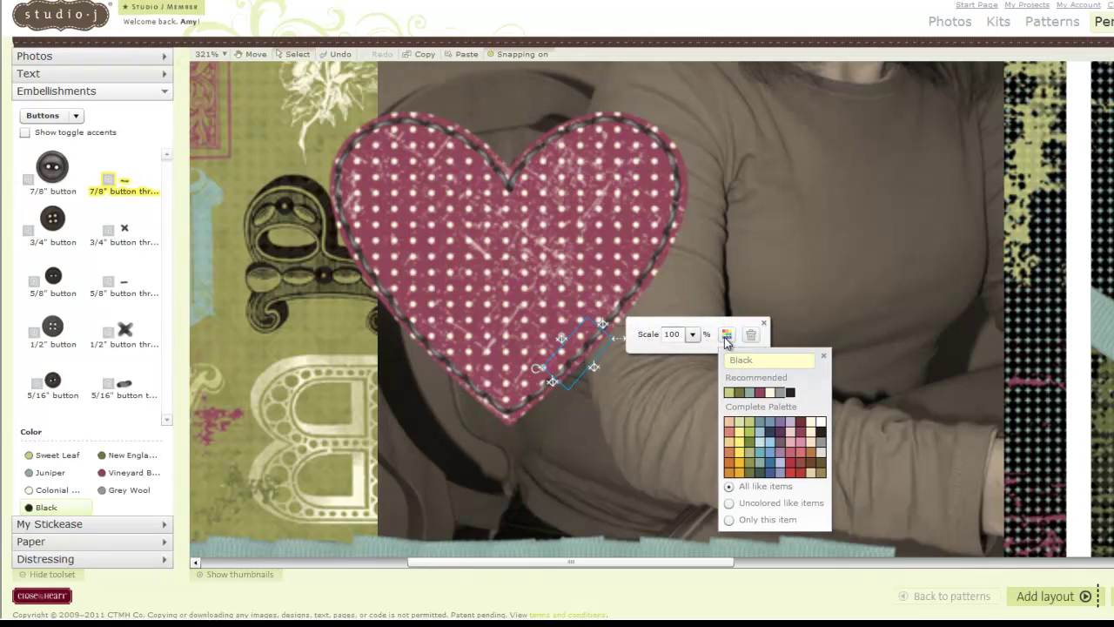
pyautogui.click(770, 394)
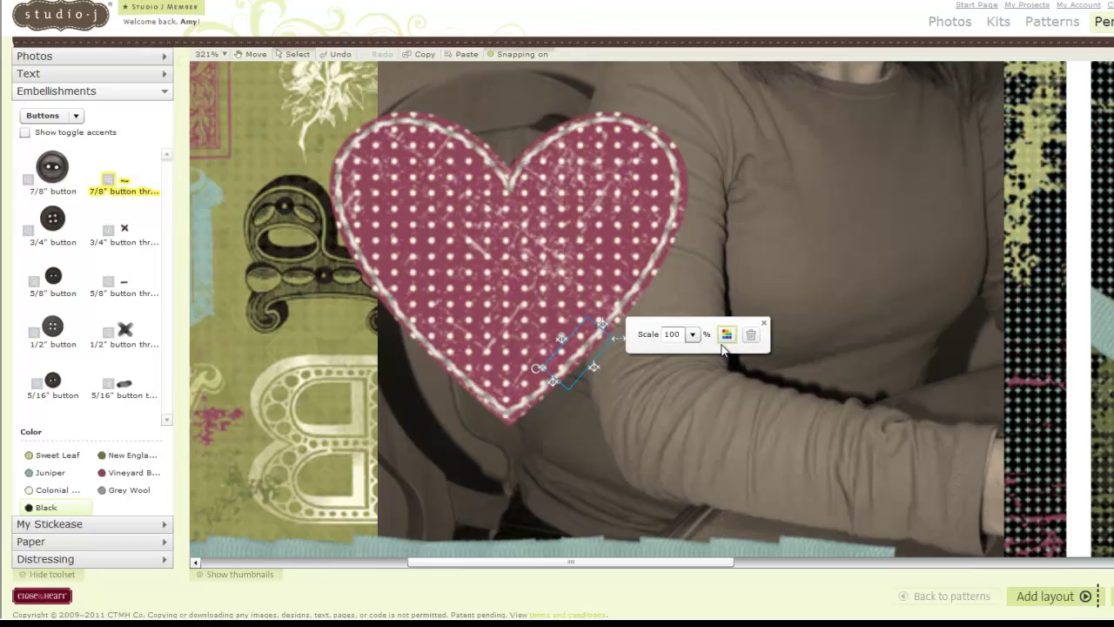
pyautogui.click(483, 270)
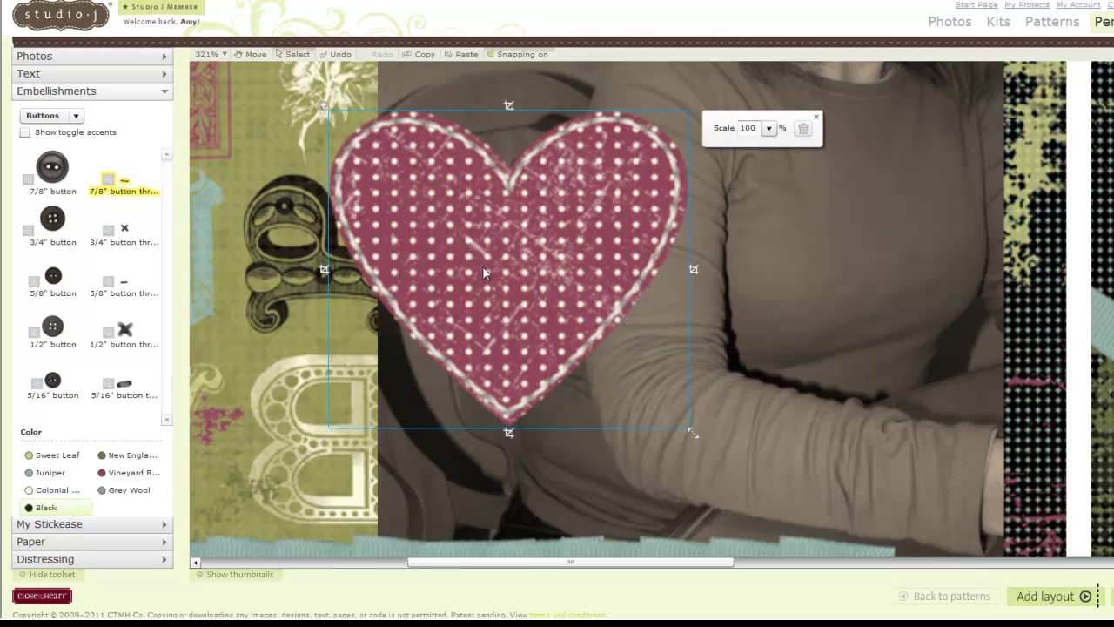
pyautogui.click(803, 129)
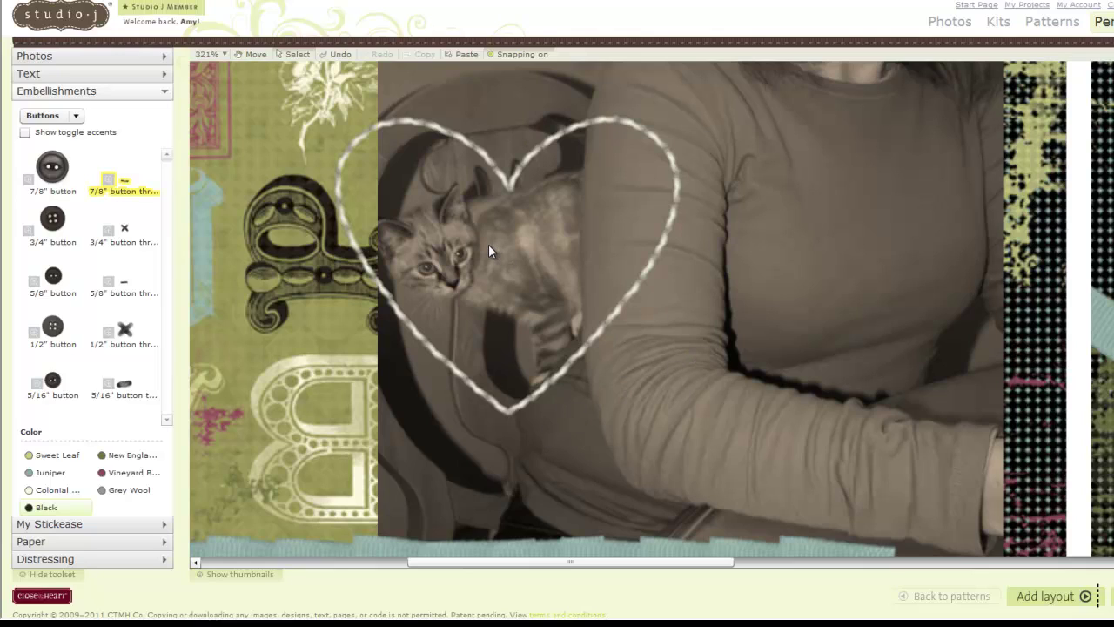
# Add the black scroll border from the My Stickease Borders across the bottom of the left page and rotate it diagonally downward to the right.
pyautogui.click(223, 54)
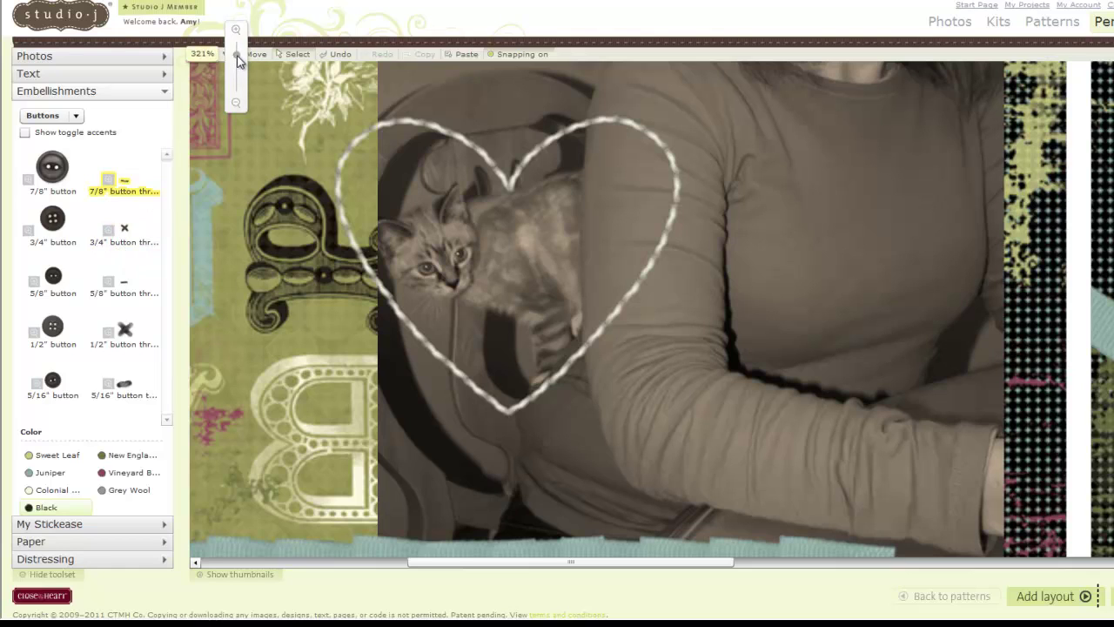
pyautogui.moveTo(237, 59); pyautogui.dragTo(240, 105)
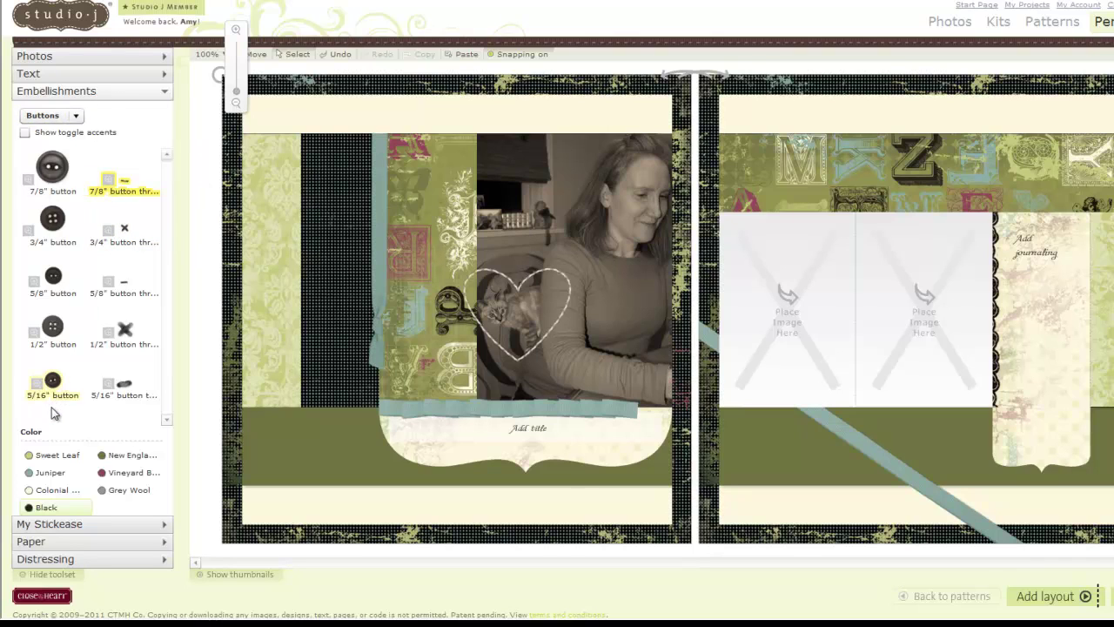
pyautogui.click(82, 525)
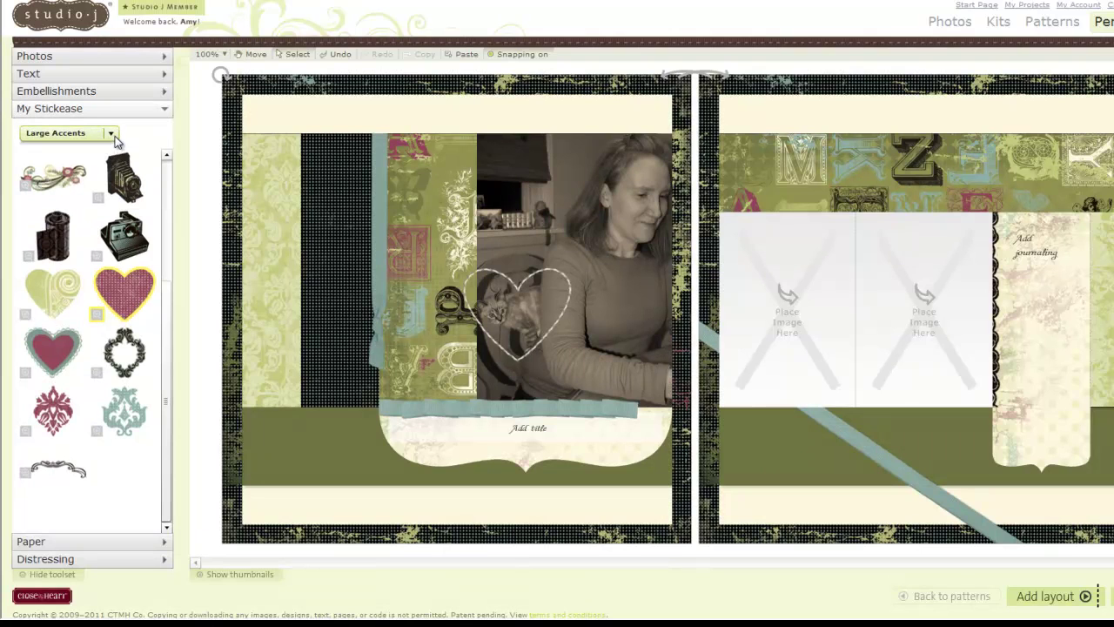
pyautogui.click(61, 134)
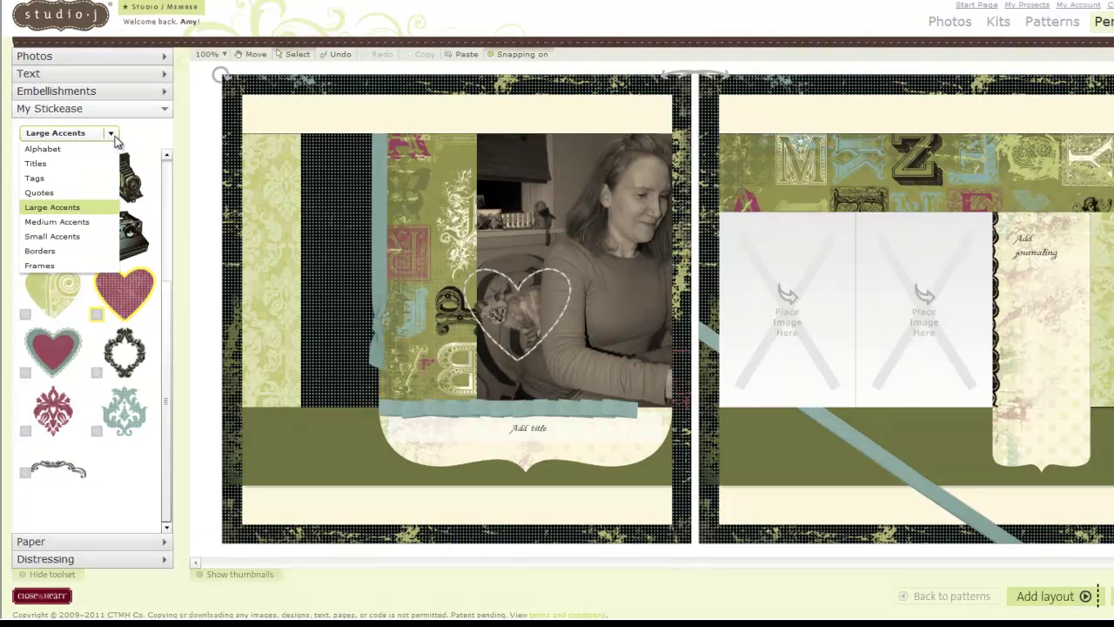
pyautogui.click(38, 251)
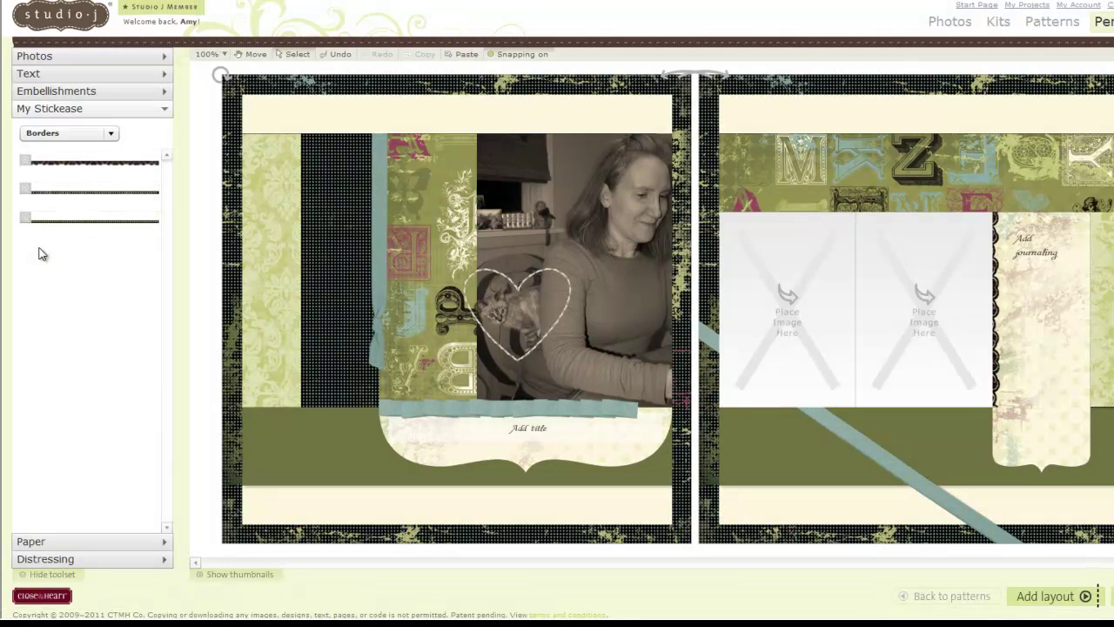
pyautogui.moveTo(70, 169); pyautogui.dragTo(457, 504)
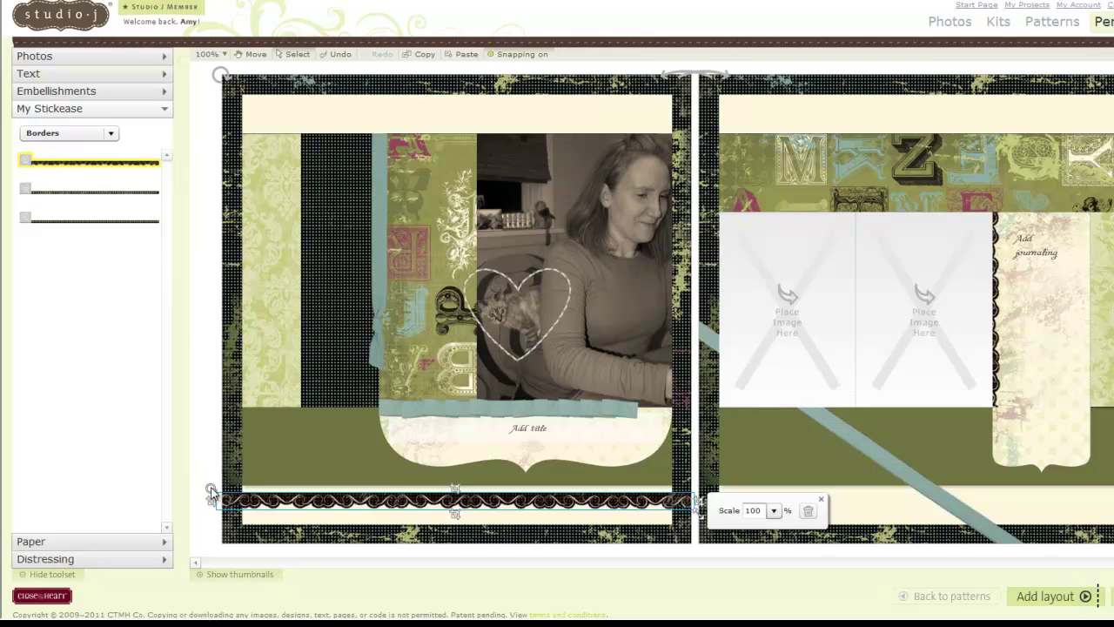
pyautogui.moveTo(211, 490); pyautogui.dragTo(149, 298)
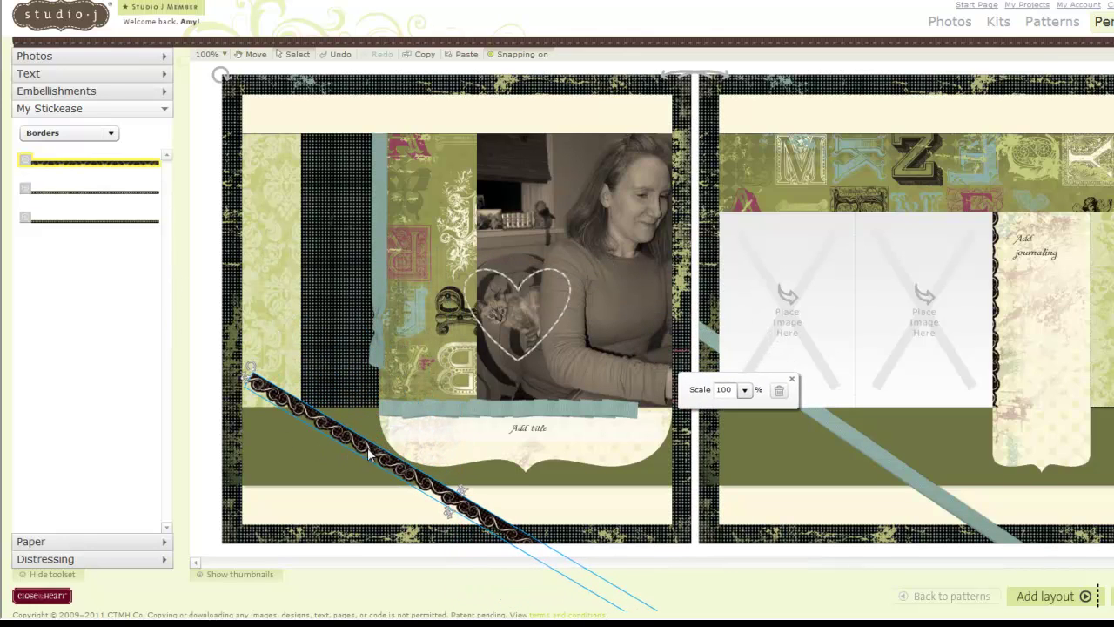
# Shift the diagonal scroll border past the left page's outer edge and send it to the back.
pyautogui.moveTo(379, 459); pyautogui.dragTo(282, 416)
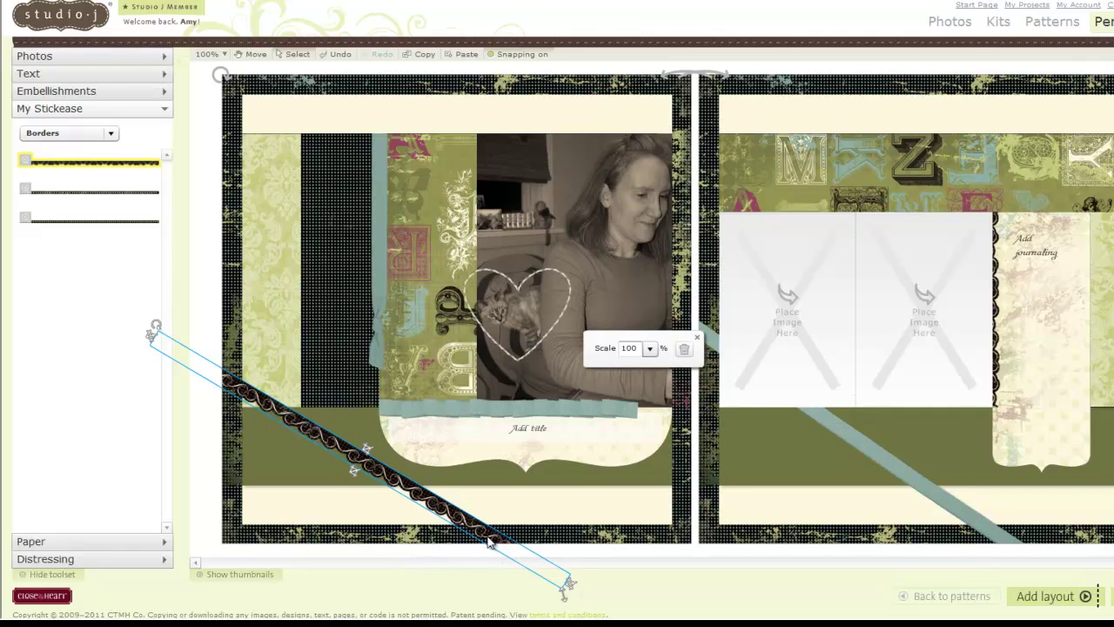
pyautogui.rightClick(327, 442)
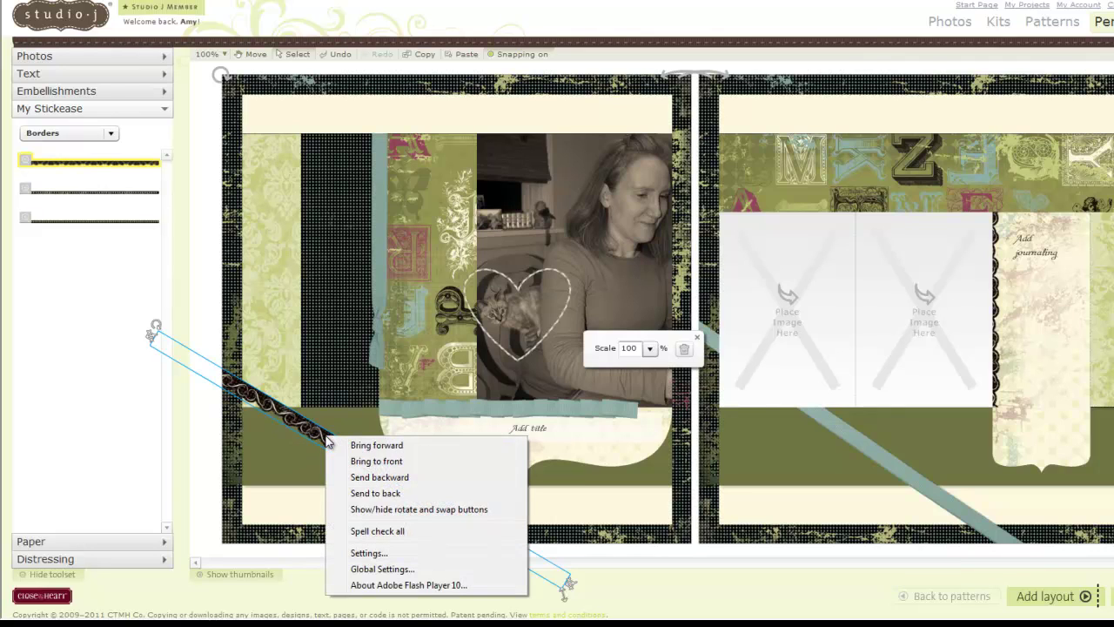
pyautogui.click(375, 492)
pyautogui.rightClick(388, 477)
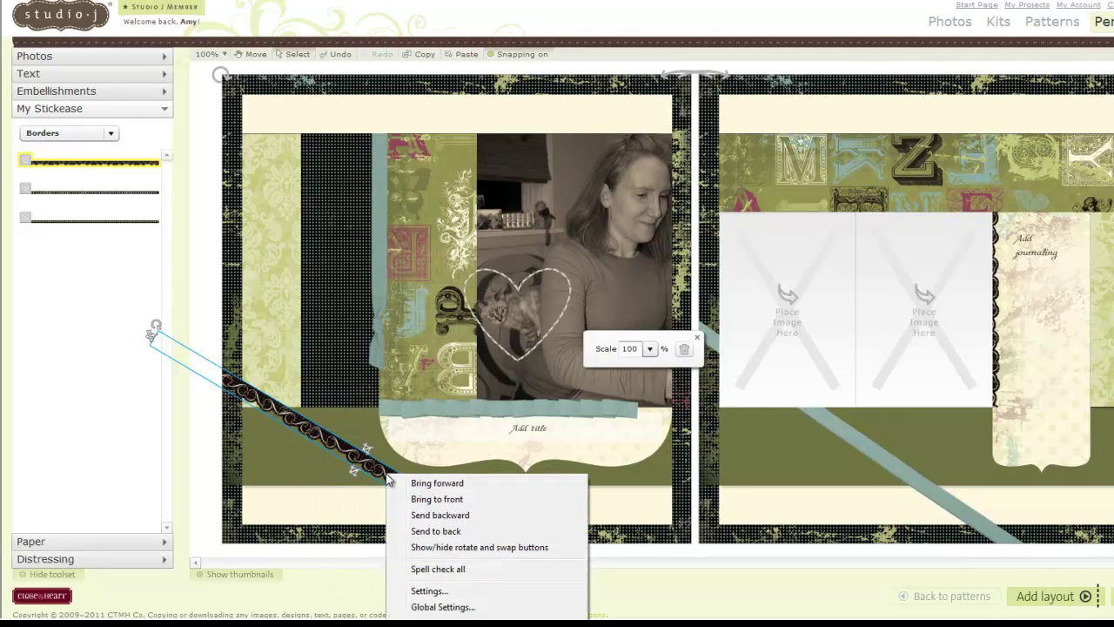
pyautogui.click(431, 531)
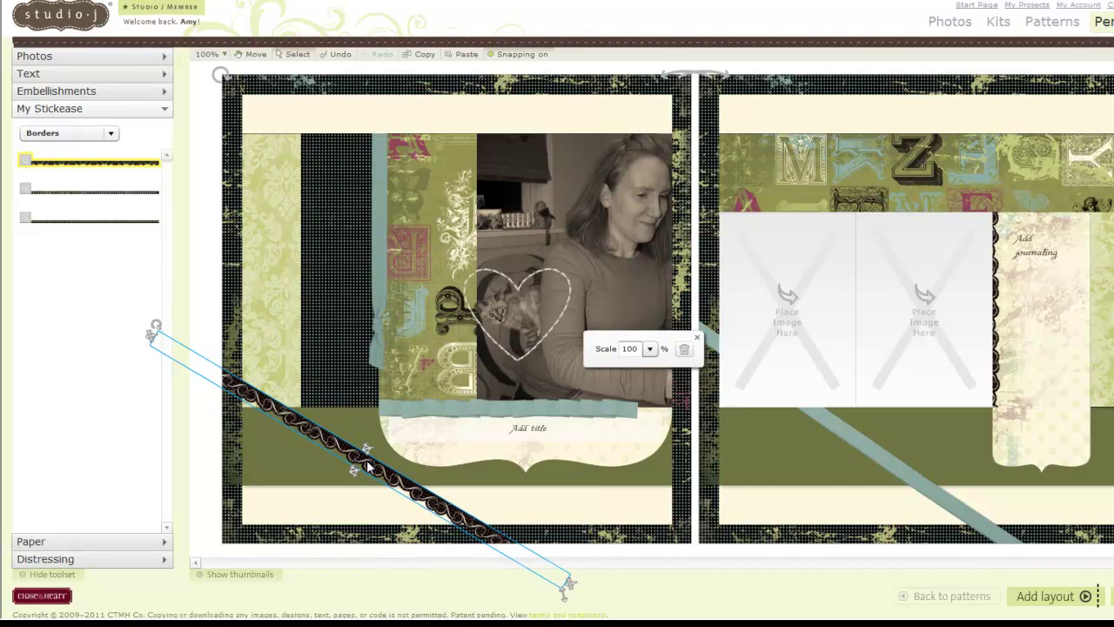
# Rotate the scroll border to vertical and move it onto the photo's left edge, extending above the photo.
pyautogui.moveTo(156, 329); pyautogui.dragTo(368, 290)
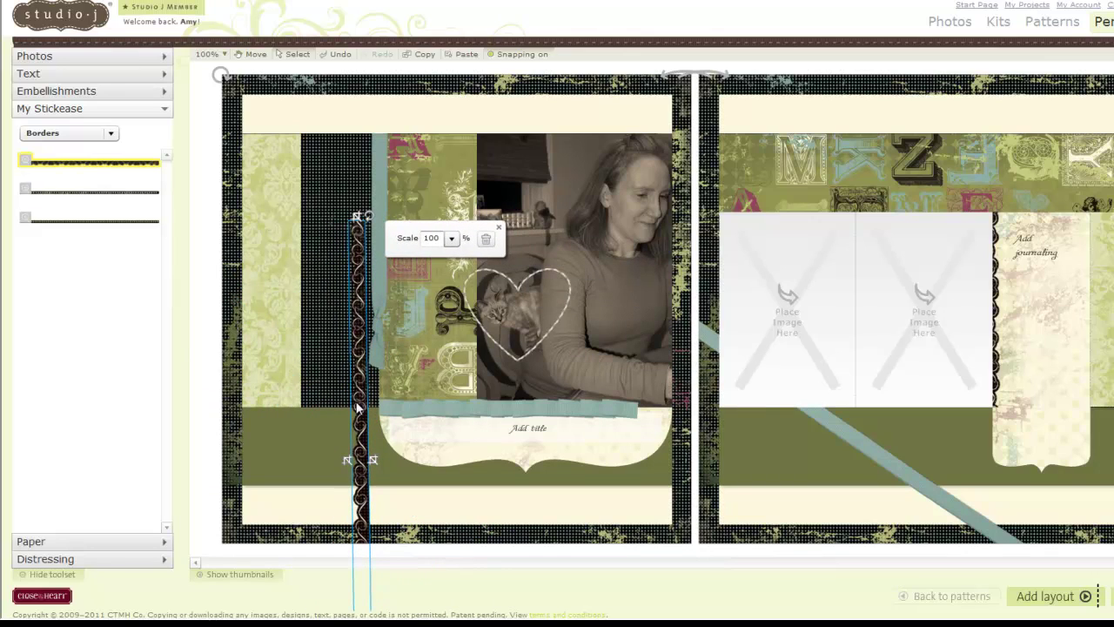
pyautogui.moveTo(357, 407); pyautogui.dragTo(468, 326)
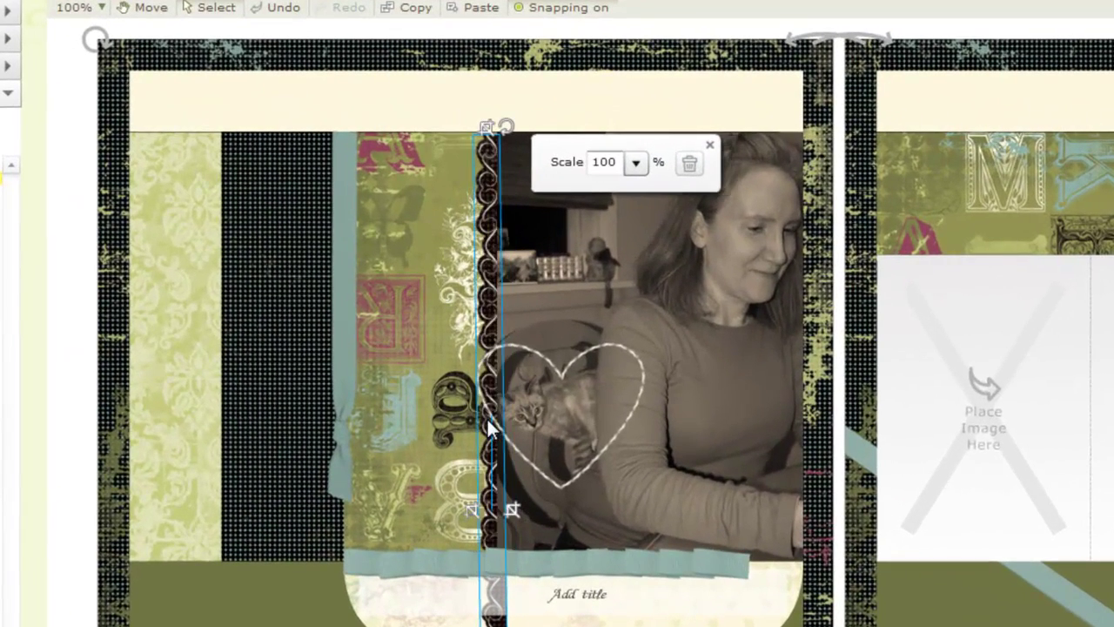
pyautogui.moveTo(484, 310); pyautogui.dragTo(484, 248)
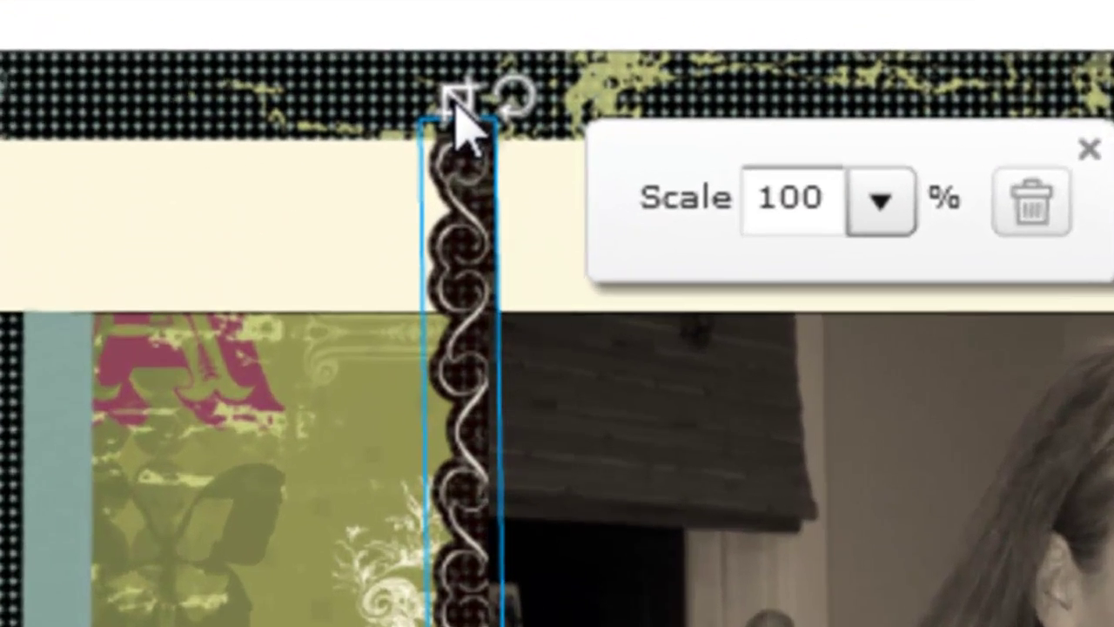
# Crop the scroll border's upper end to the photo's top edge and its lower end to the teal ribbon.
pyautogui.moveTo(456, 115); pyautogui.dragTo(444, 308)
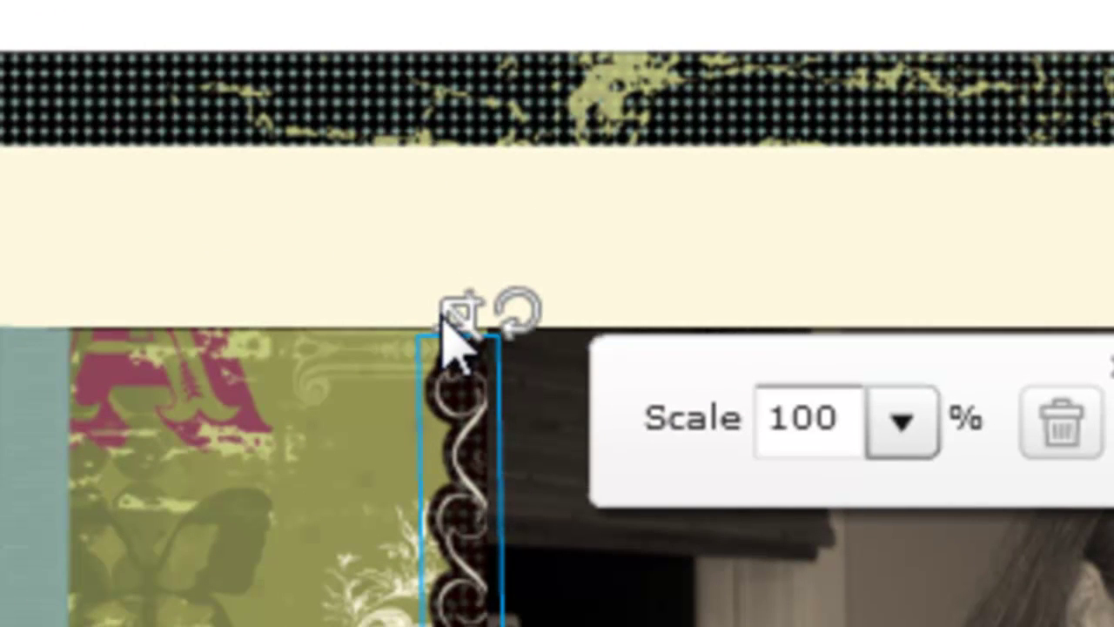
pyautogui.moveTo(444, 309); pyautogui.dragTo(435, 315)
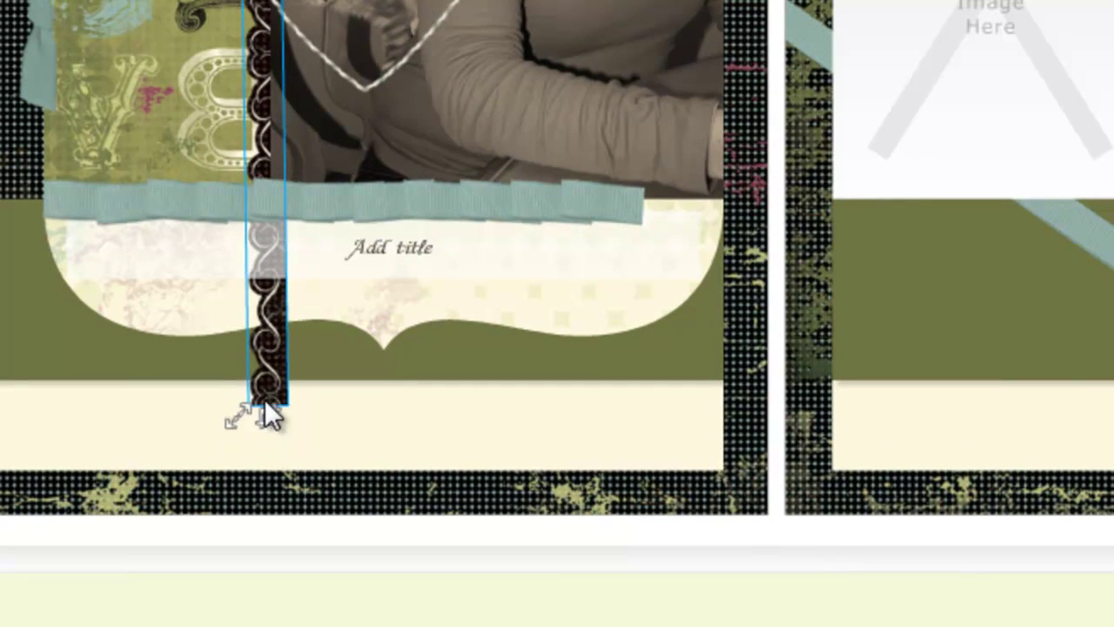
pyautogui.moveTo(266, 416); pyautogui.dragTo(266, 322)
pyautogui.moveTo(260, 237); pyautogui.dragTo(261, 219)
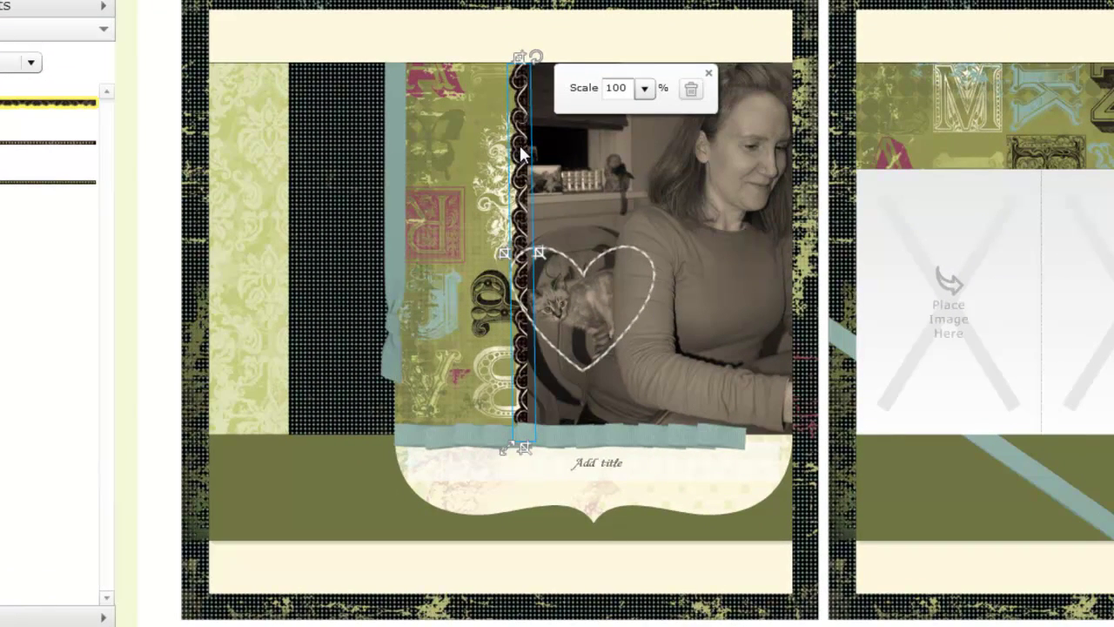
# Send the vertical scroll border to the back and bring it to the front again to compare the layering.
pyautogui.rightClick(519, 154)
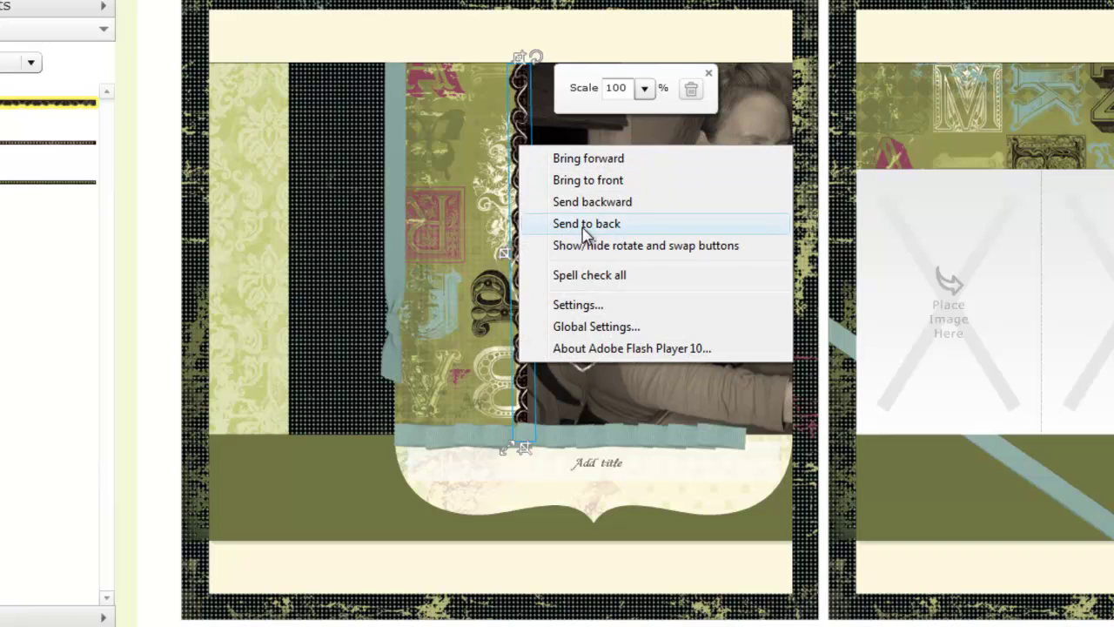
pyautogui.click(583, 226)
pyautogui.rightClick(520, 202)
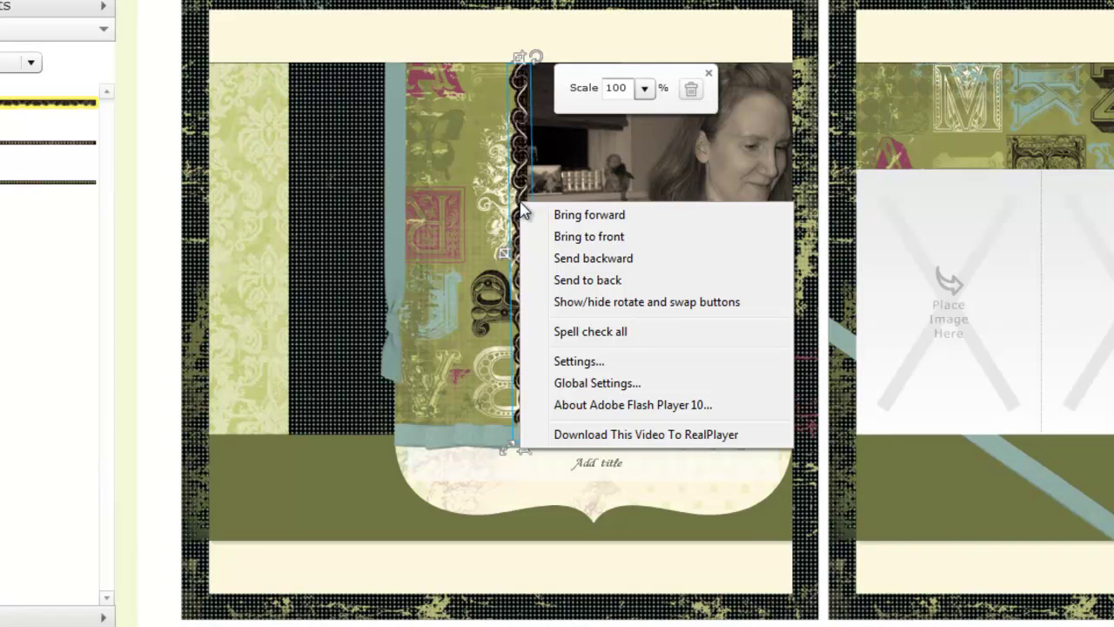
pyautogui.click(598, 237)
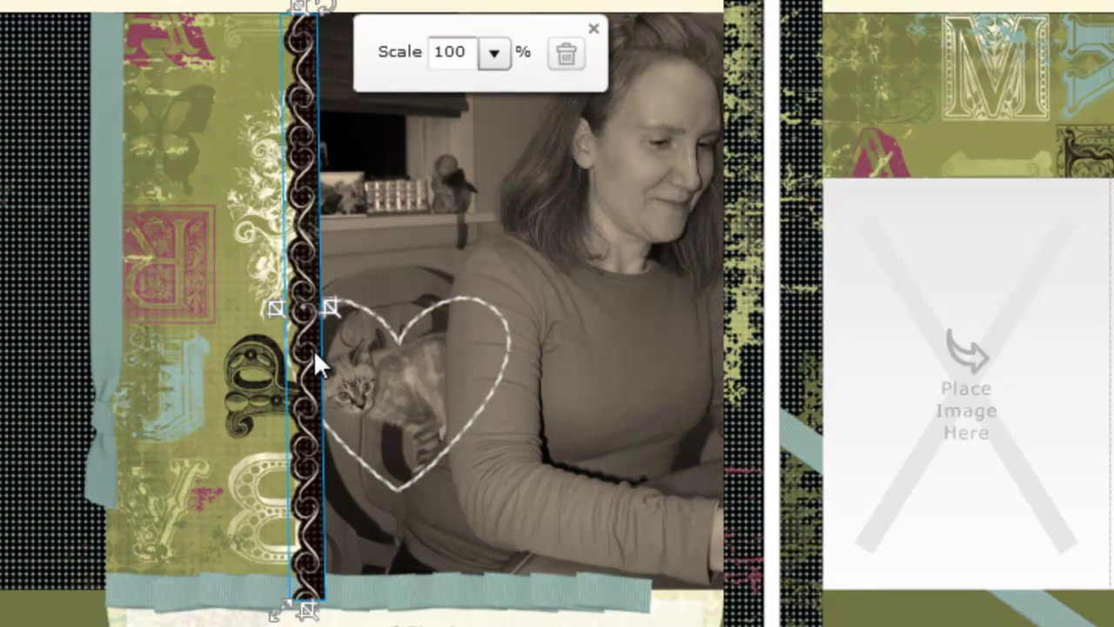
# Nudge the scroll border slightly to the right, send it to the back behind the photo, and deselect it.
pyautogui.press('Right')
pyautogui.press('Right')
pyautogui.press('Right')
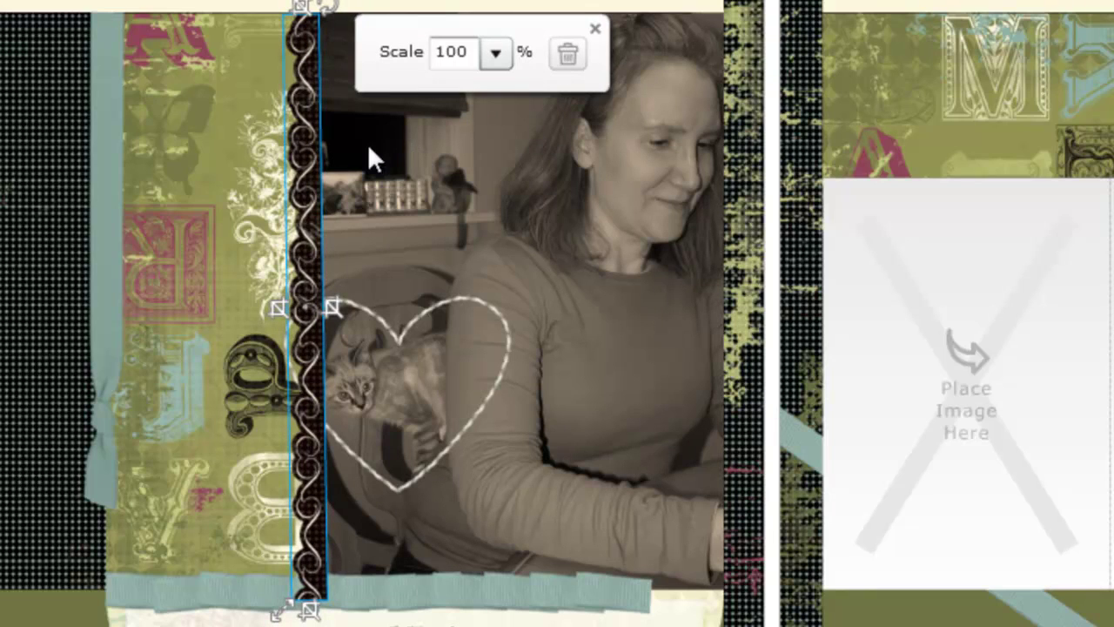
pyautogui.rightClick(305, 128)
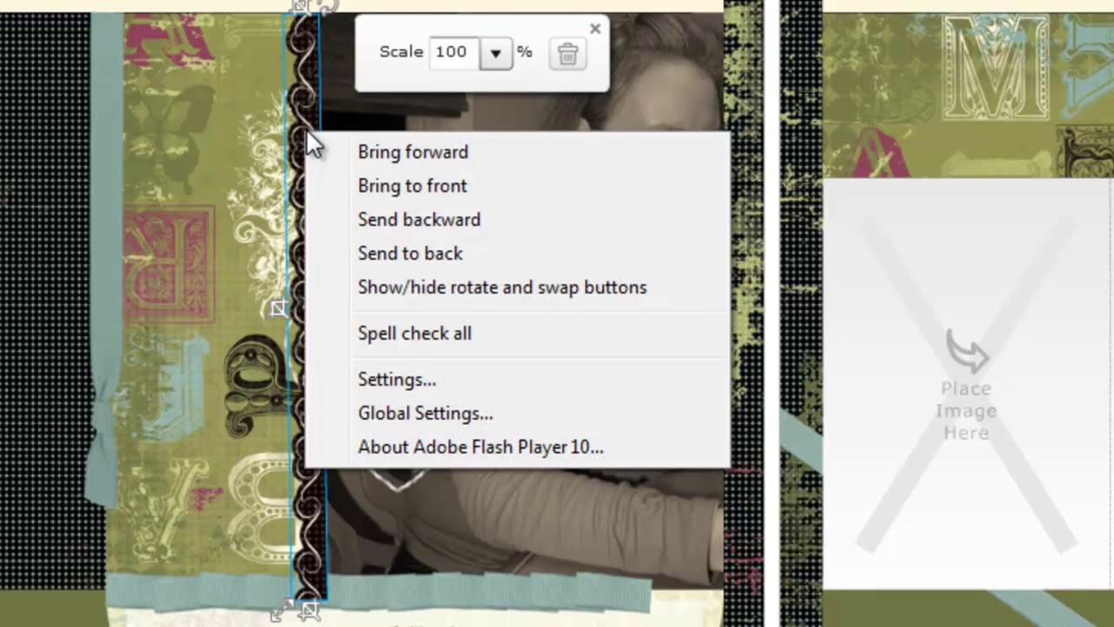
pyautogui.click(432, 252)
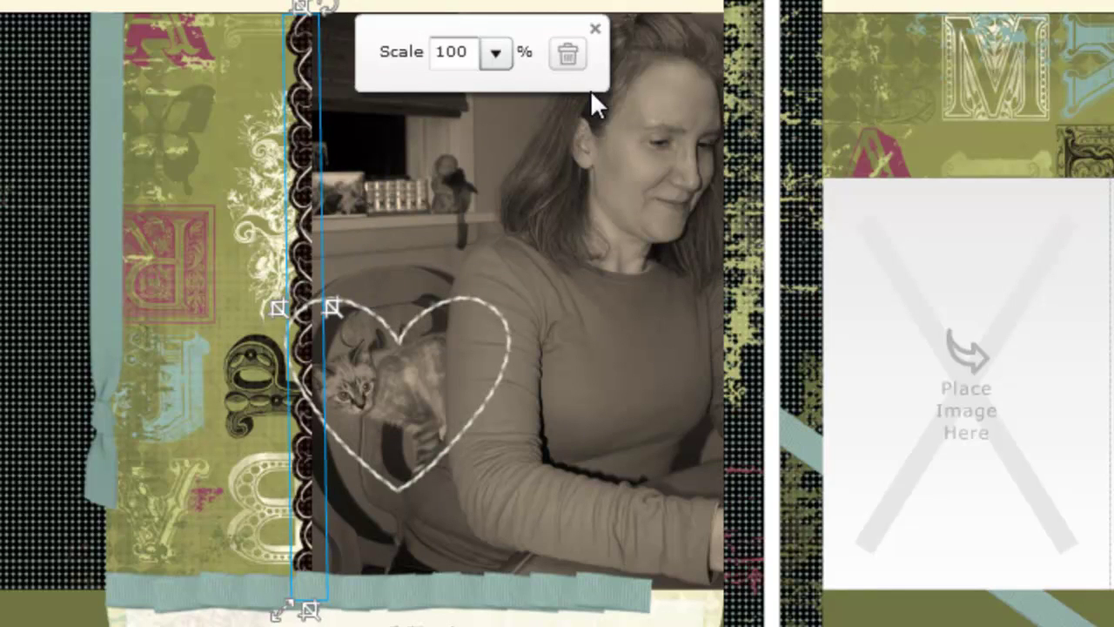
pyautogui.click(929, 465)
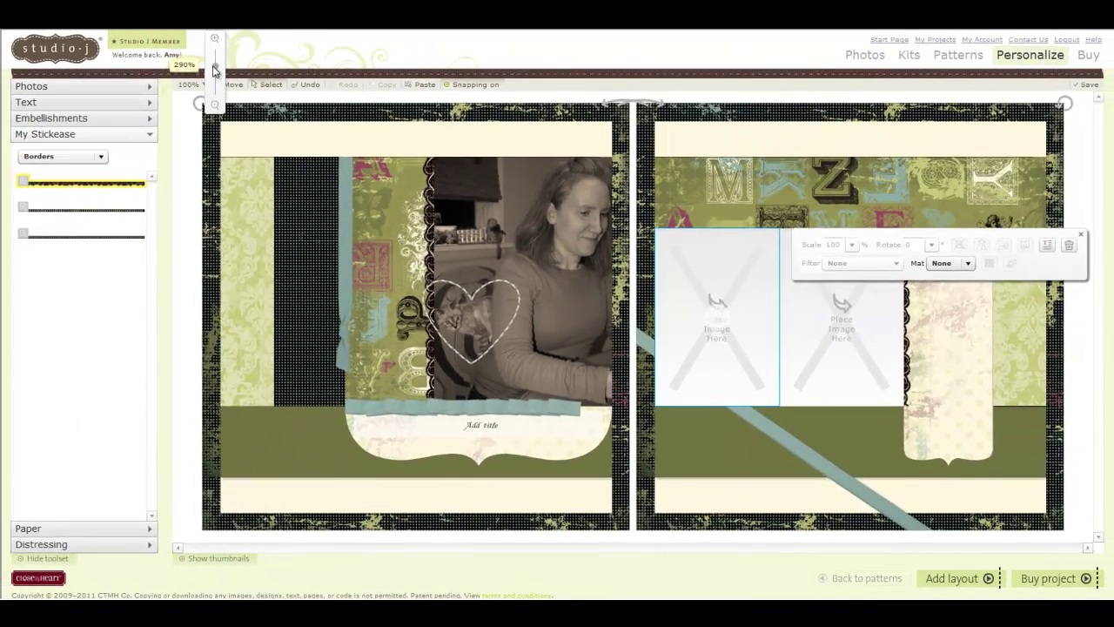
# Straighten the scroll border with a slight clockwise rotation so that it runs parallel to the photo's left edge.
pyautogui.moveTo(215, 87); pyautogui.dragTo(215, 65)
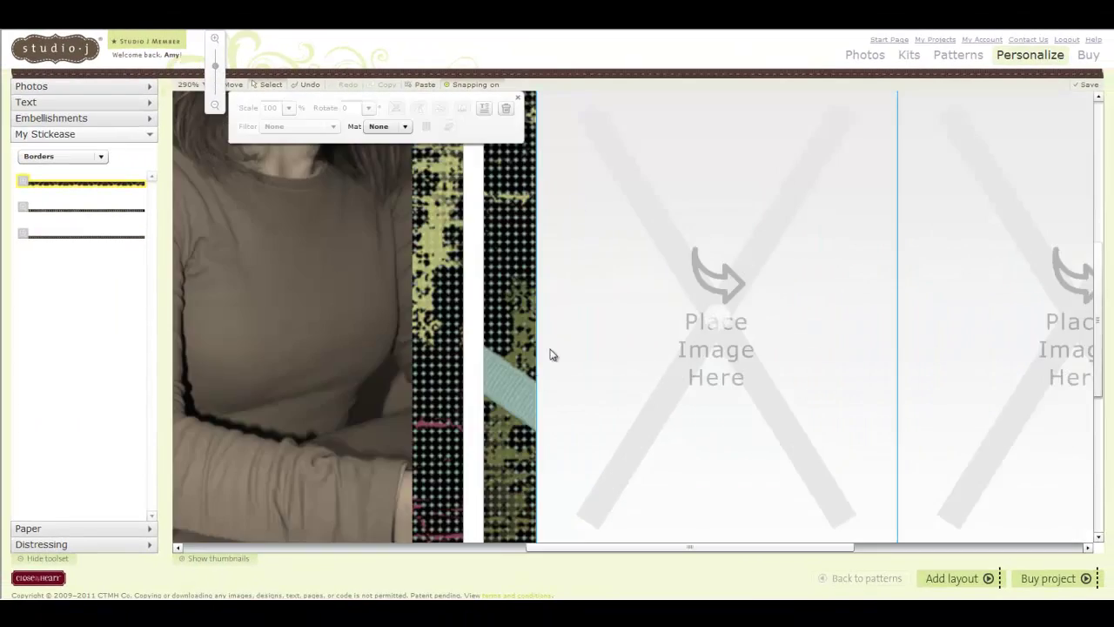
pyautogui.moveTo(564, 546); pyautogui.dragTo(391, 545)
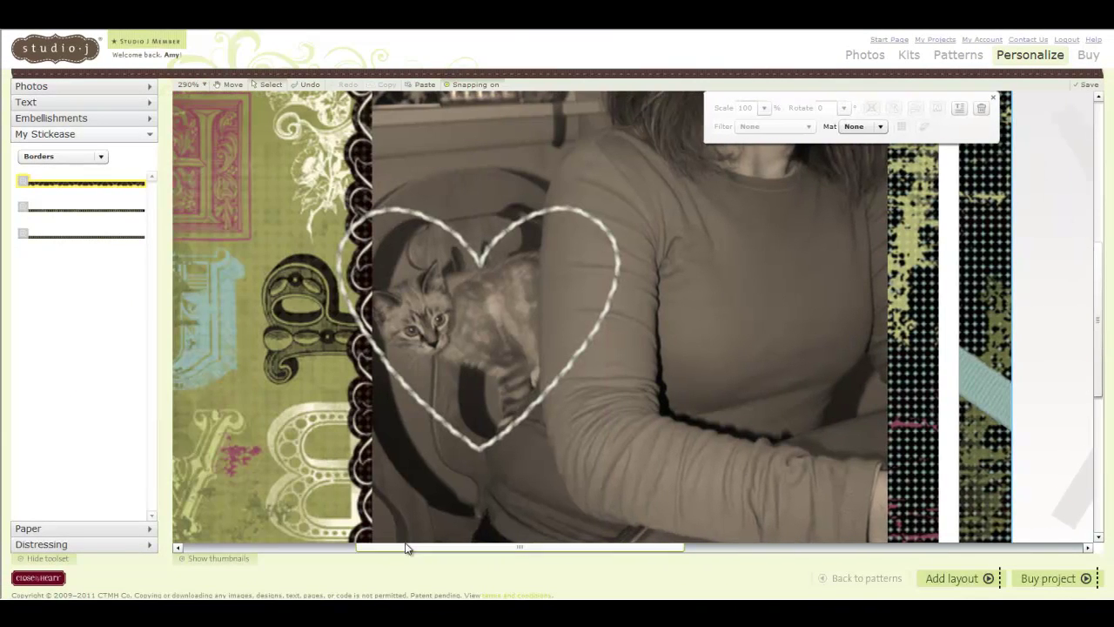
pyautogui.moveTo(1100, 374); pyautogui.dragTo(1100, 283)
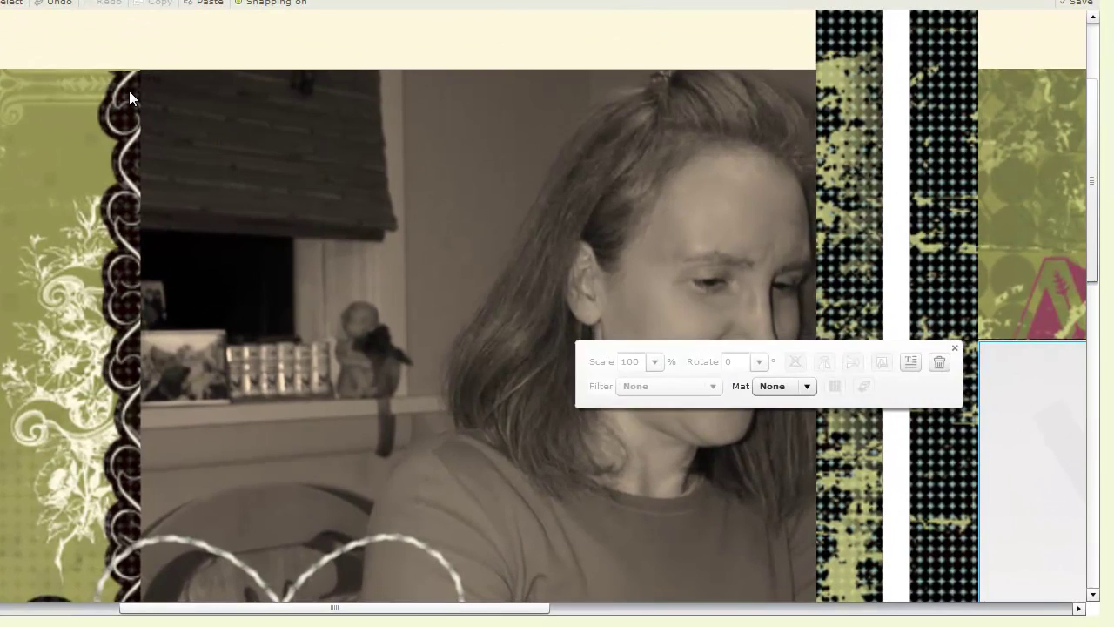
pyautogui.click(129, 90)
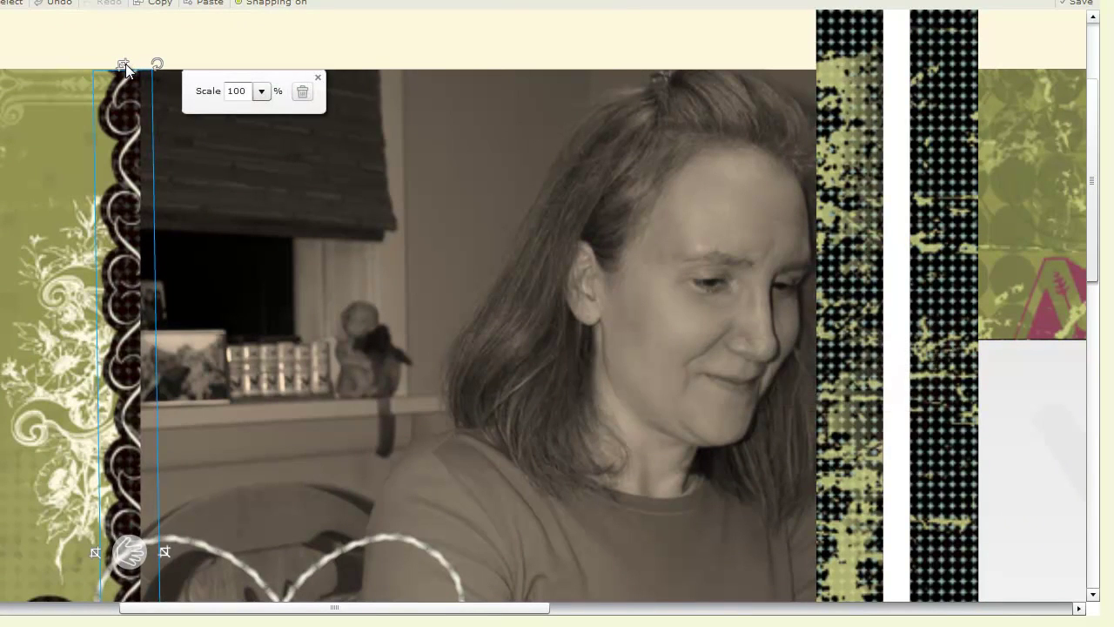
pyautogui.click(1025, 204)
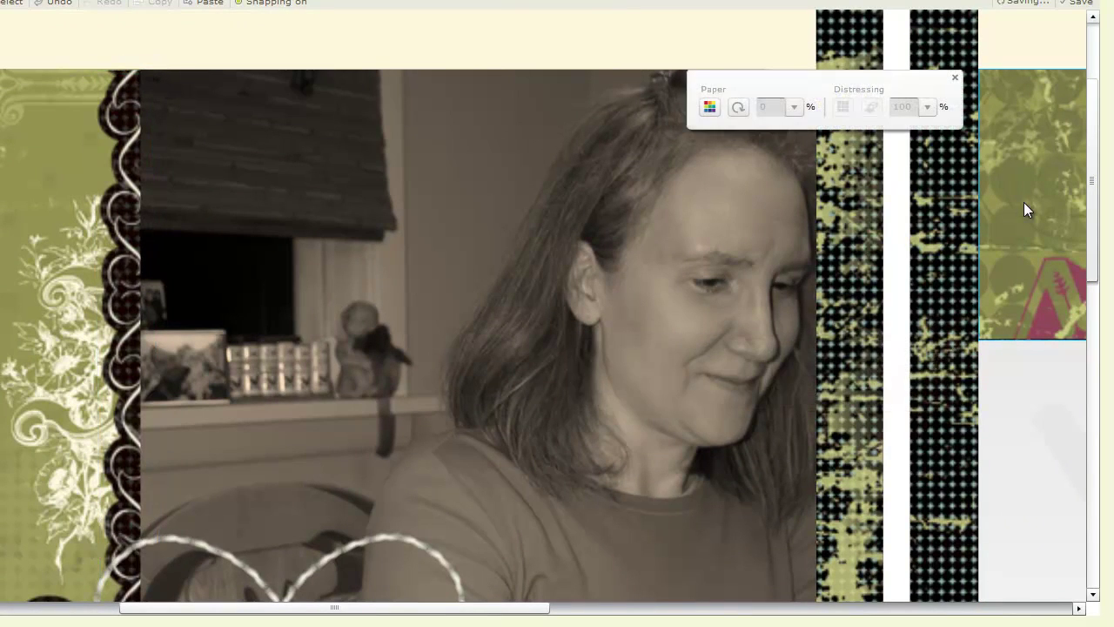
pyautogui.click(129, 80)
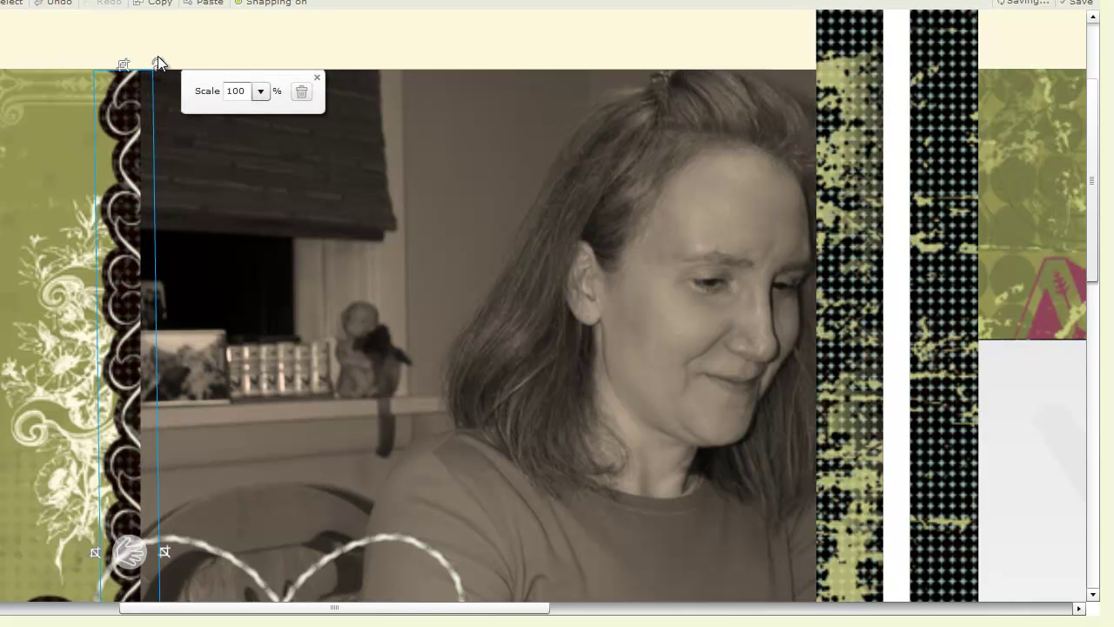
pyautogui.moveTo(158, 63); pyautogui.dragTo(160, 64)
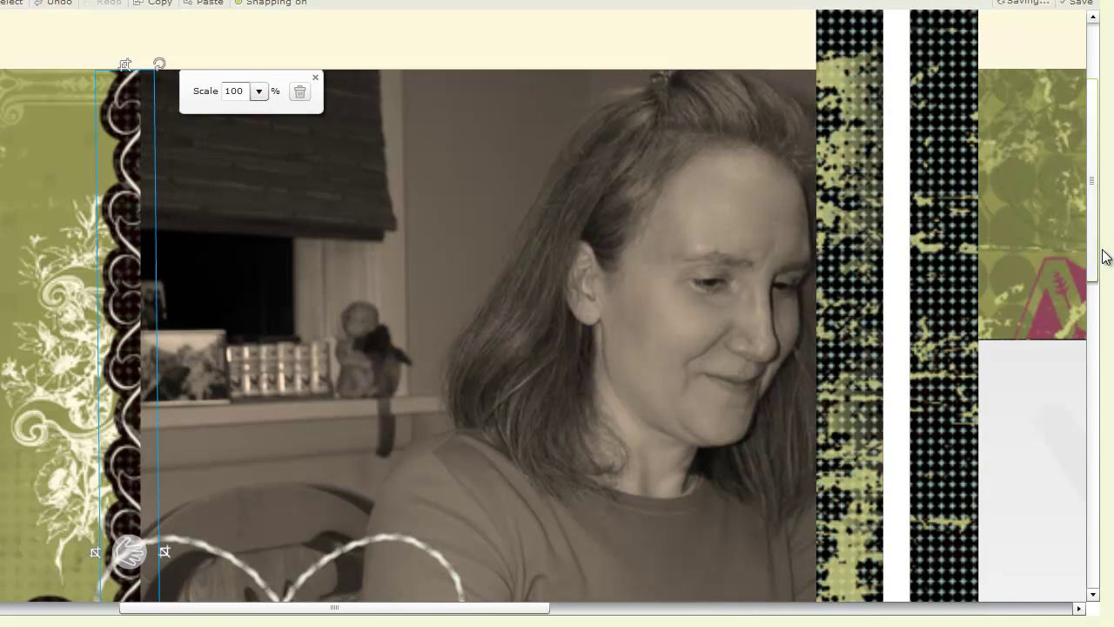
pyautogui.click(1040, 263)
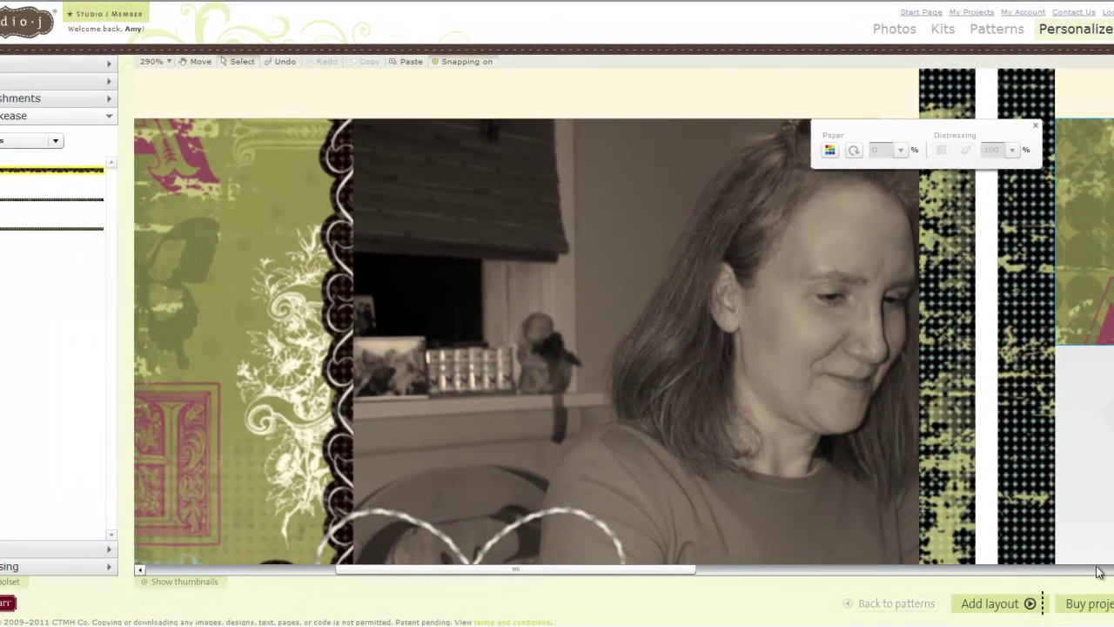
# Nudge the scroll border left so more of its scrollwork shows beside the photo, correcting it one nudge back to the right.
pyautogui.click(339, 328)
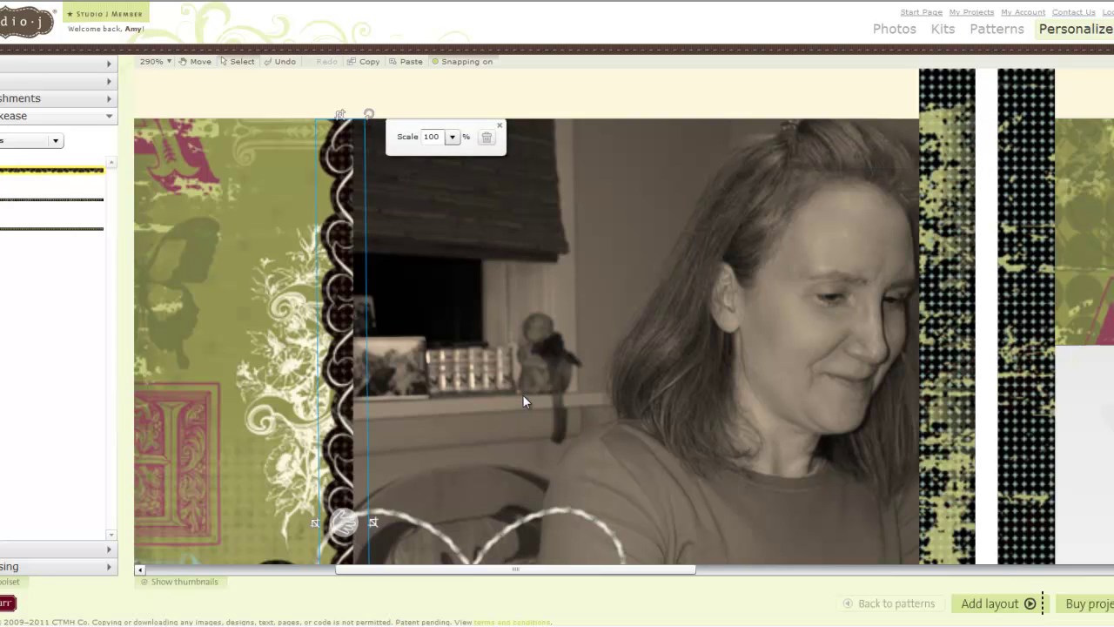
pyautogui.press('Left')
pyautogui.press('Left')
pyautogui.press('Left')
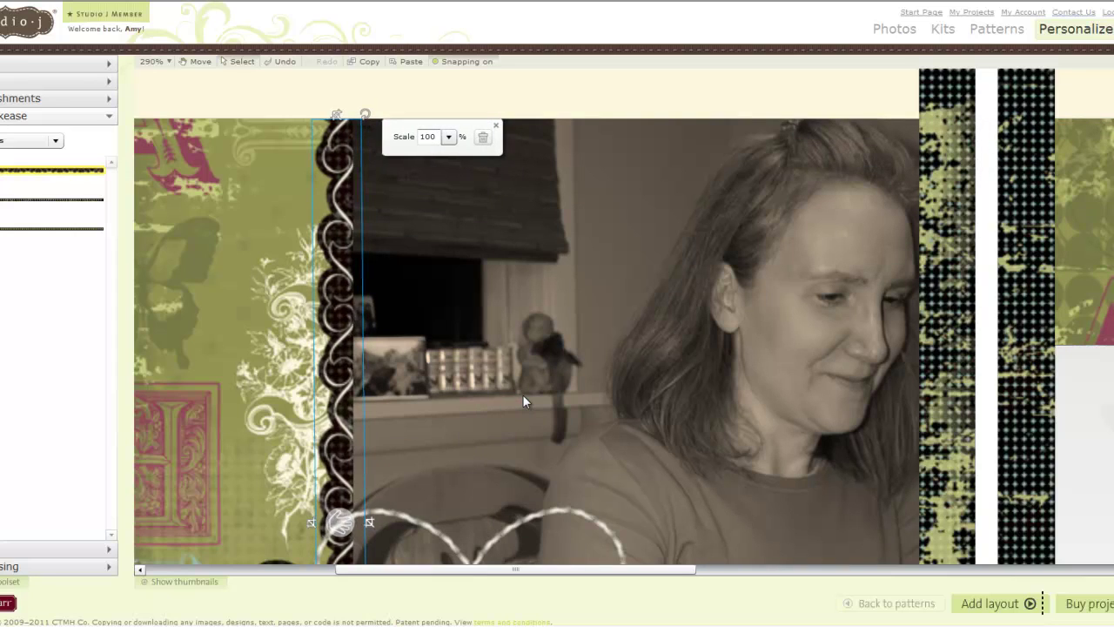
pyautogui.press('Left')
pyautogui.press('Left')
pyautogui.press('Left')
pyautogui.press('Left')
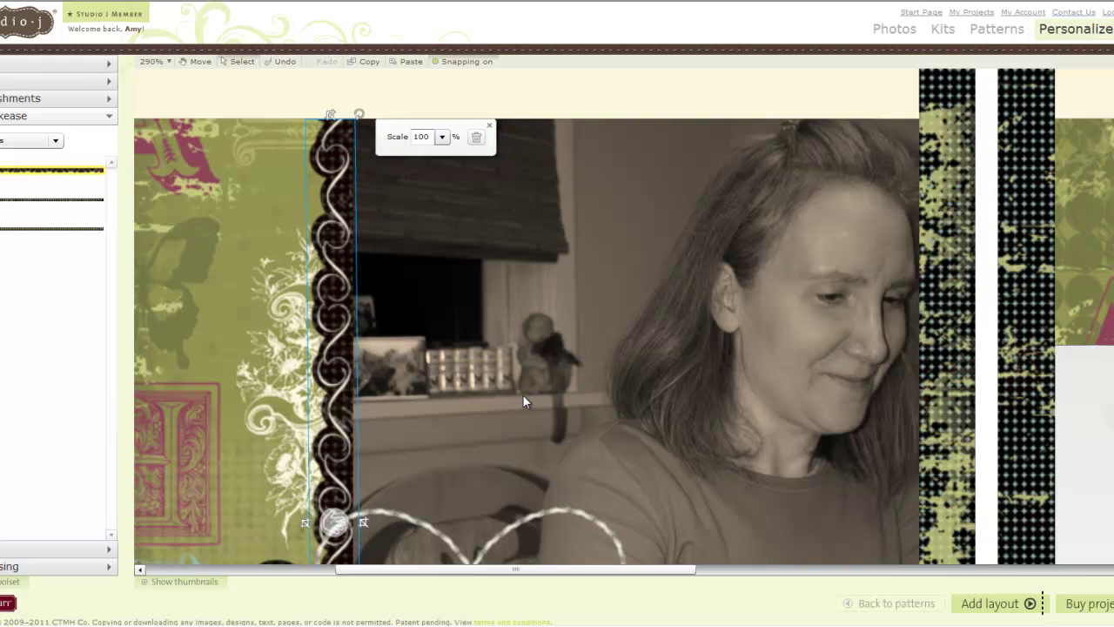
pyautogui.press('Right')
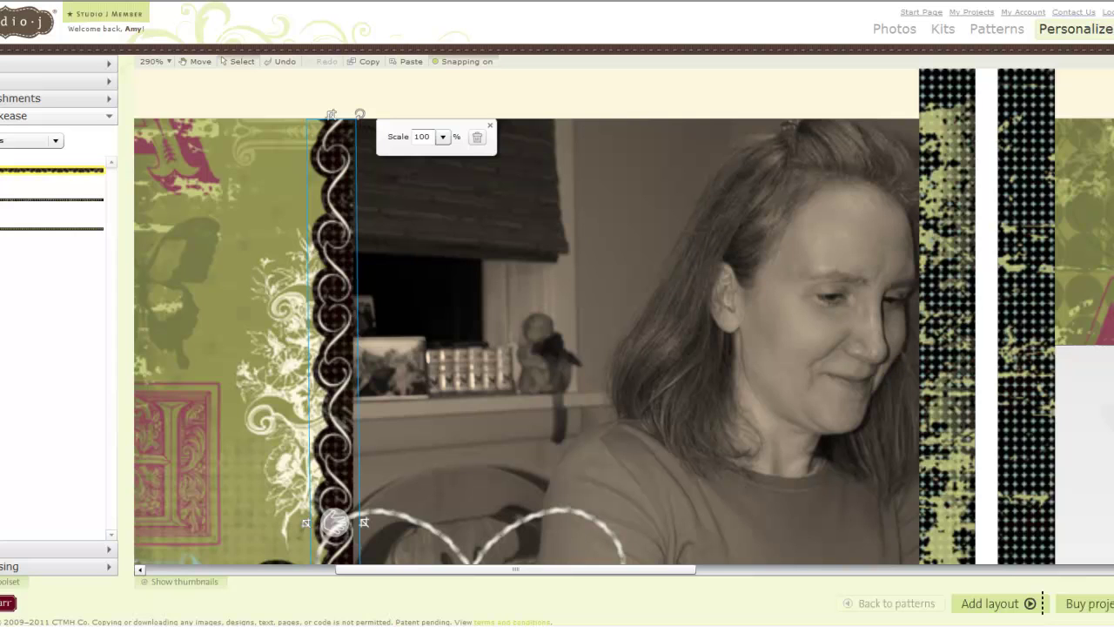
# Examine the scroll border's alignment along the photo's left edge down to the teal ribbon.
pyautogui.scroll(-3, 624, 316)
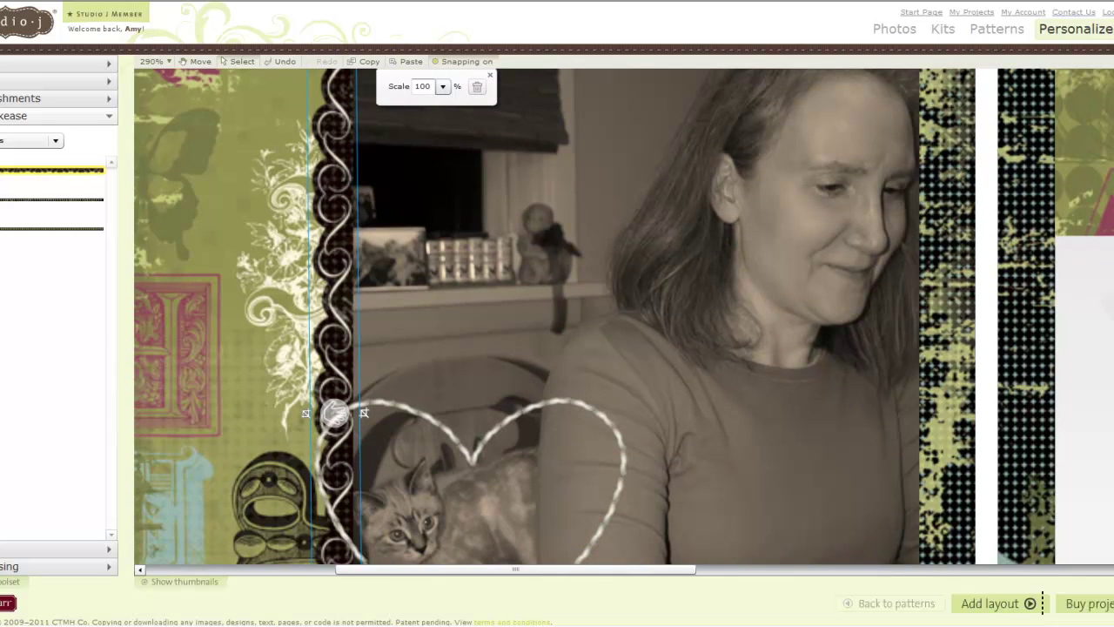
pyautogui.scroll(-3, 624, 316)
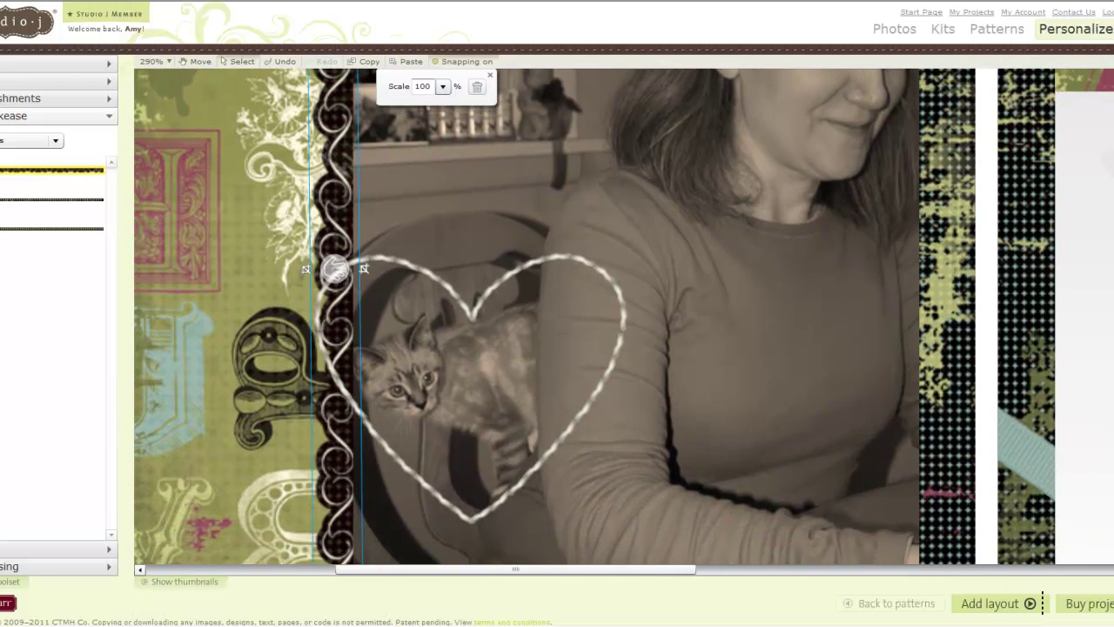
pyautogui.scroll(2, 843, 275)
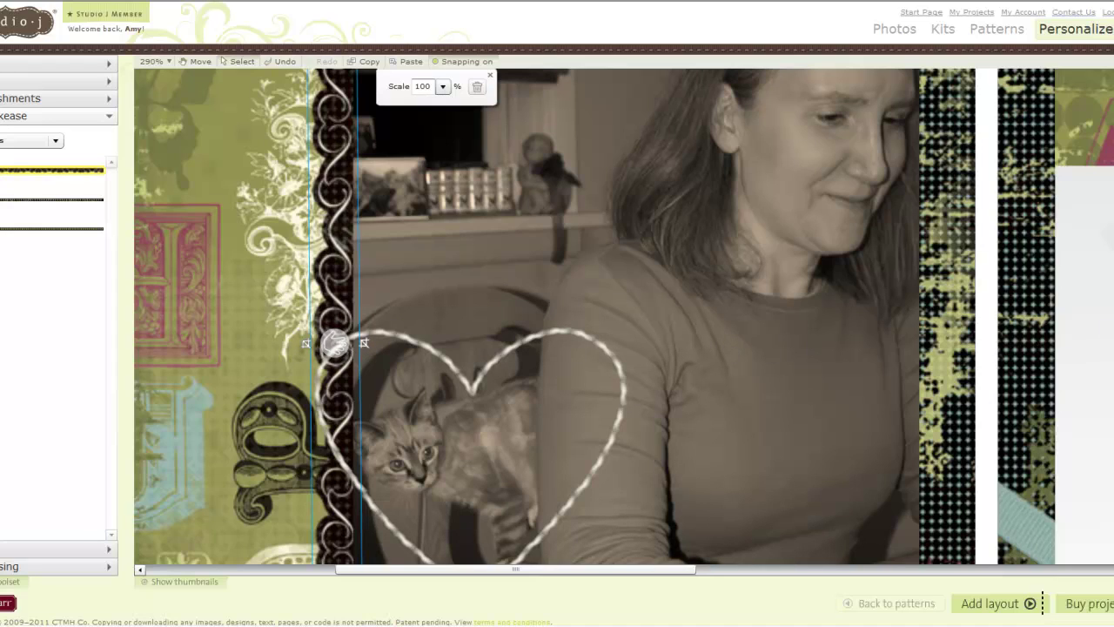
pyautogui.scroll(-3, 557, 316)
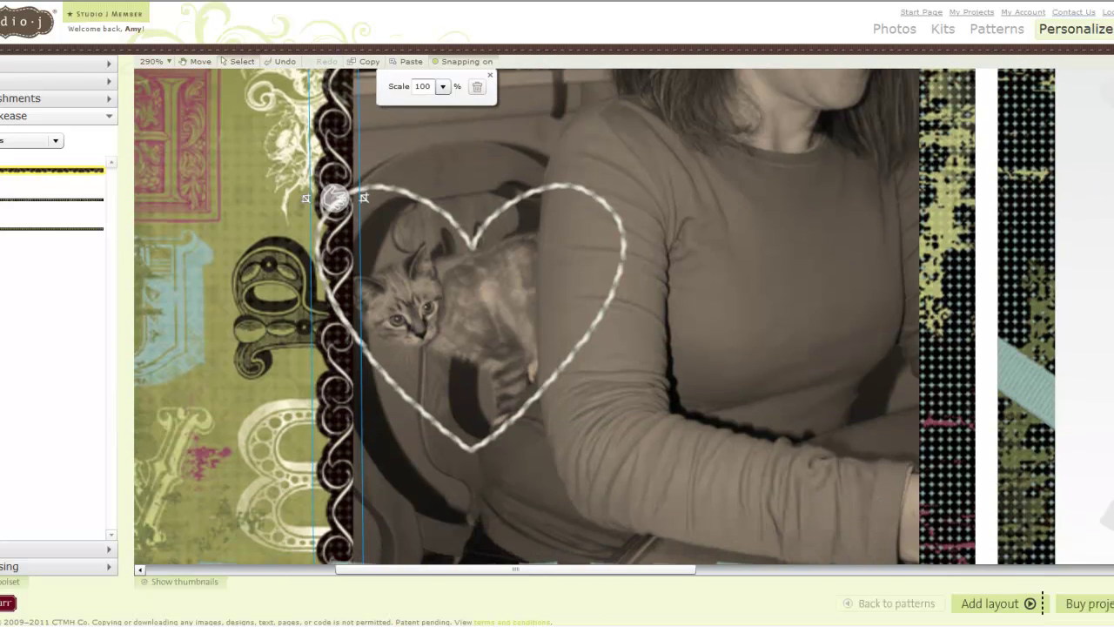
pyautogui.scroll(-2, 557, 316)
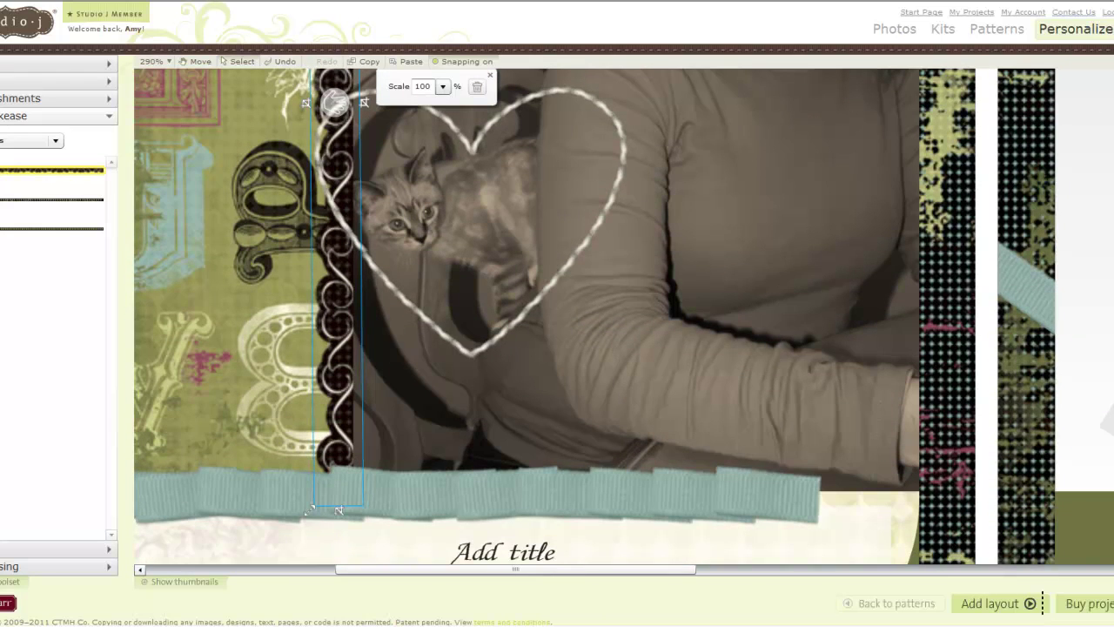
pyautogui.scroll(-1, 871, 522)
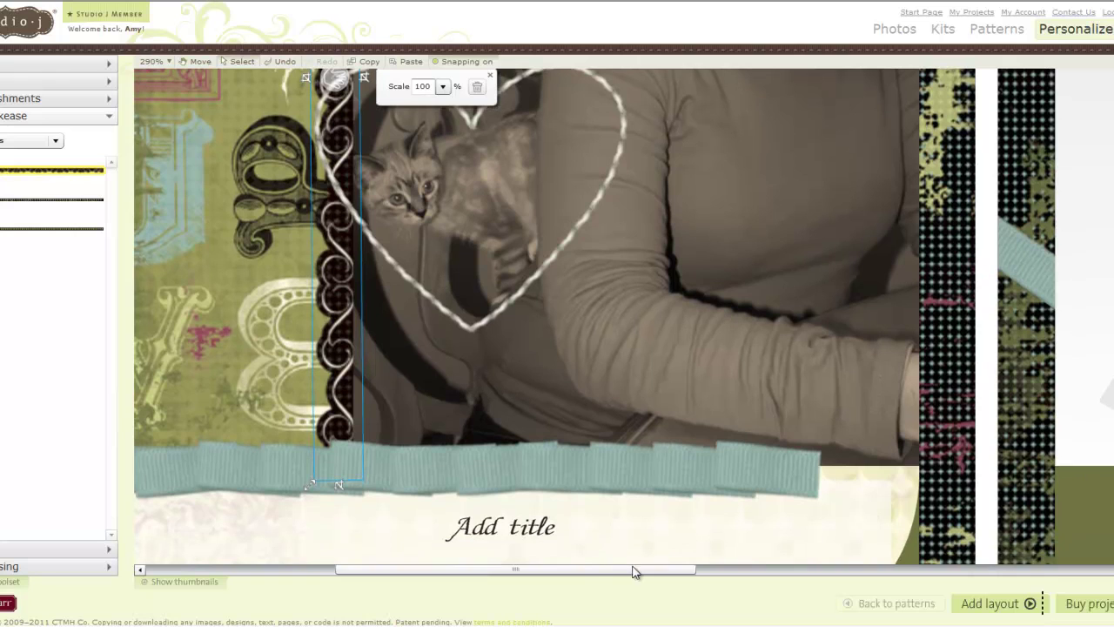
# Deselect the scroll border and check which categories are available under My Stickease.
pyautogui.moveTo(597, 576); pyautogui.dragTo(565, 580)
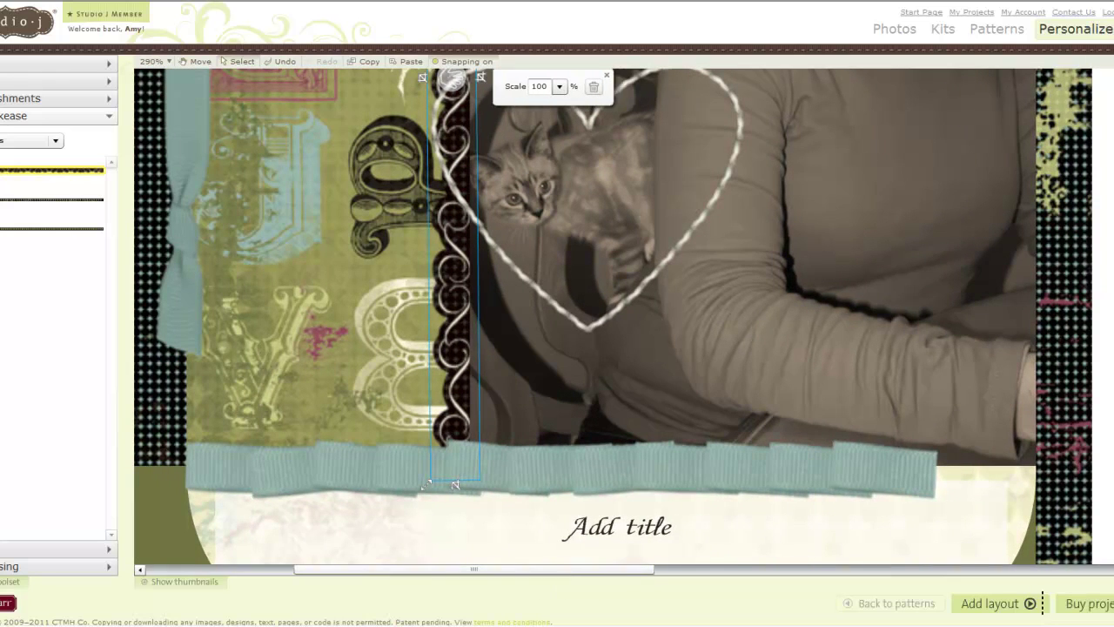
pyautogui.click(1105, 499)
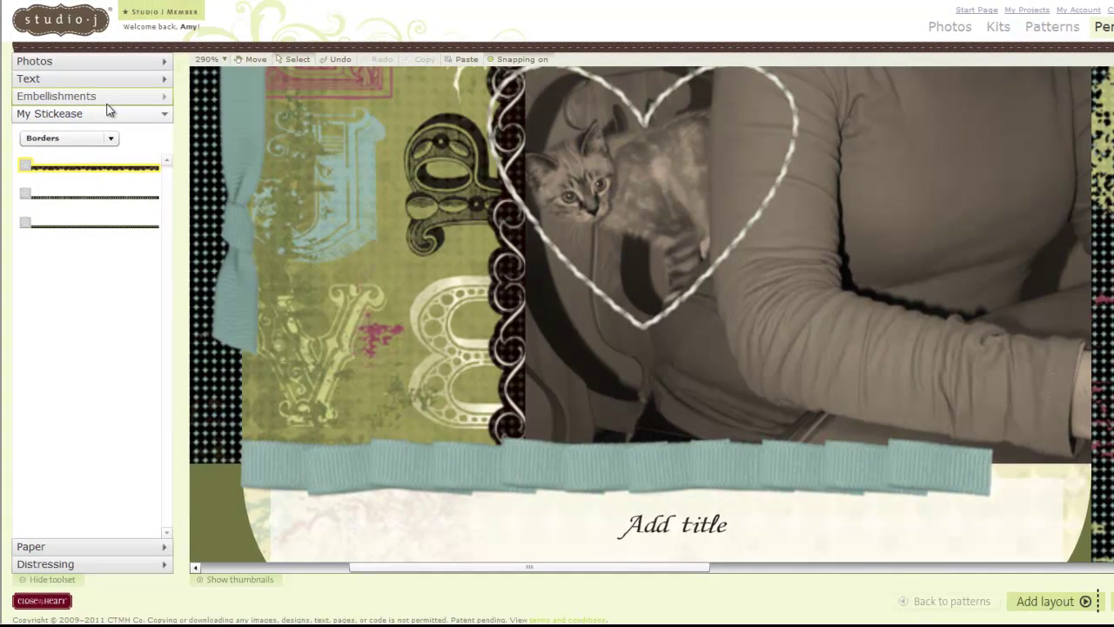
pyautogui.click(109, 138)
pyautogui.click(109, 139)
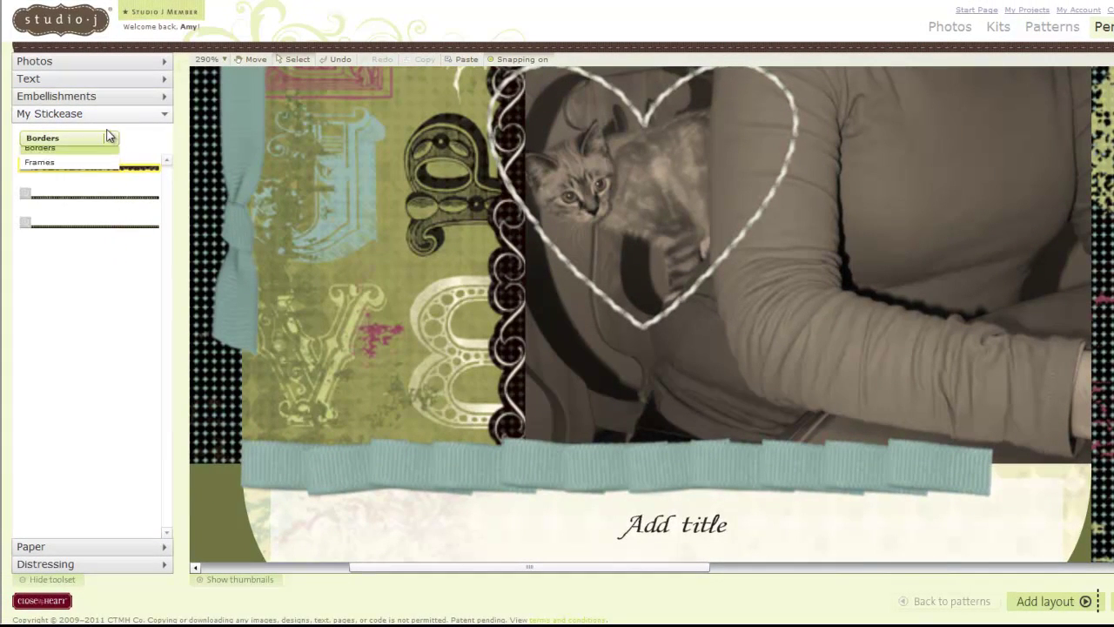
# Try a cream Colonial ribbon tab from the ribbon embellishments across the lower part of the scroll border.
pyautogui.click(109, 104)
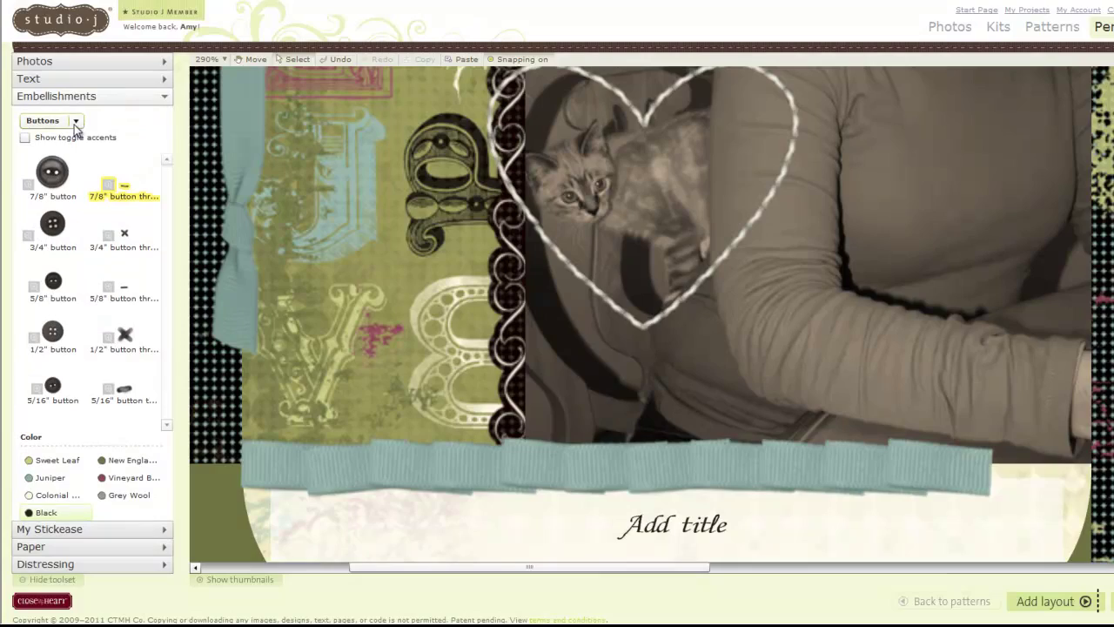
pyautogui.click(74, 121)
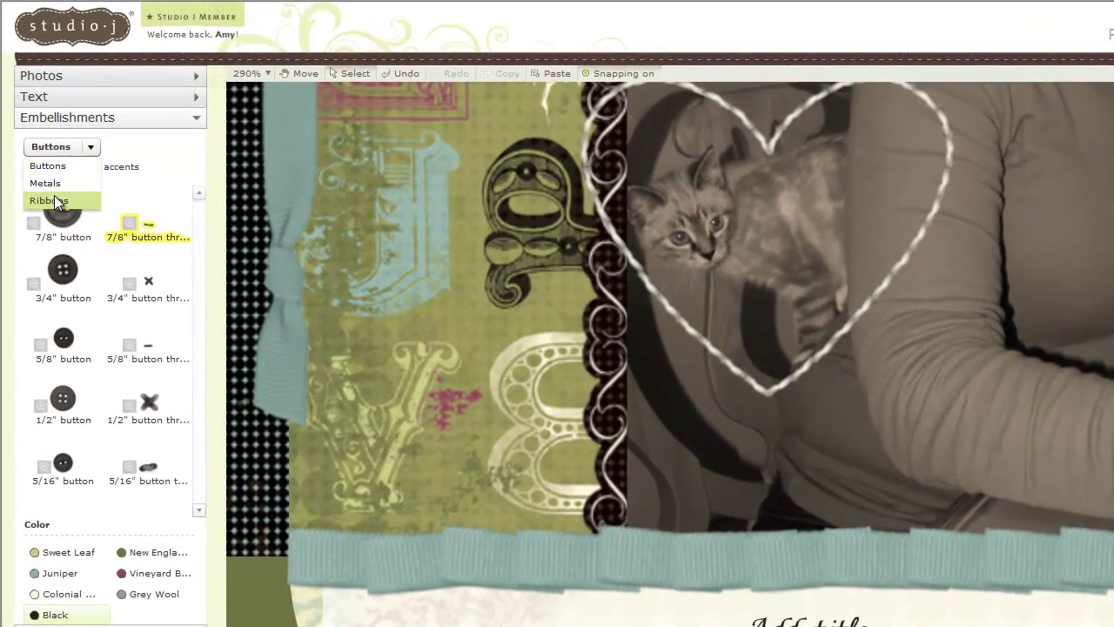
pyautogui.click(54, 199)
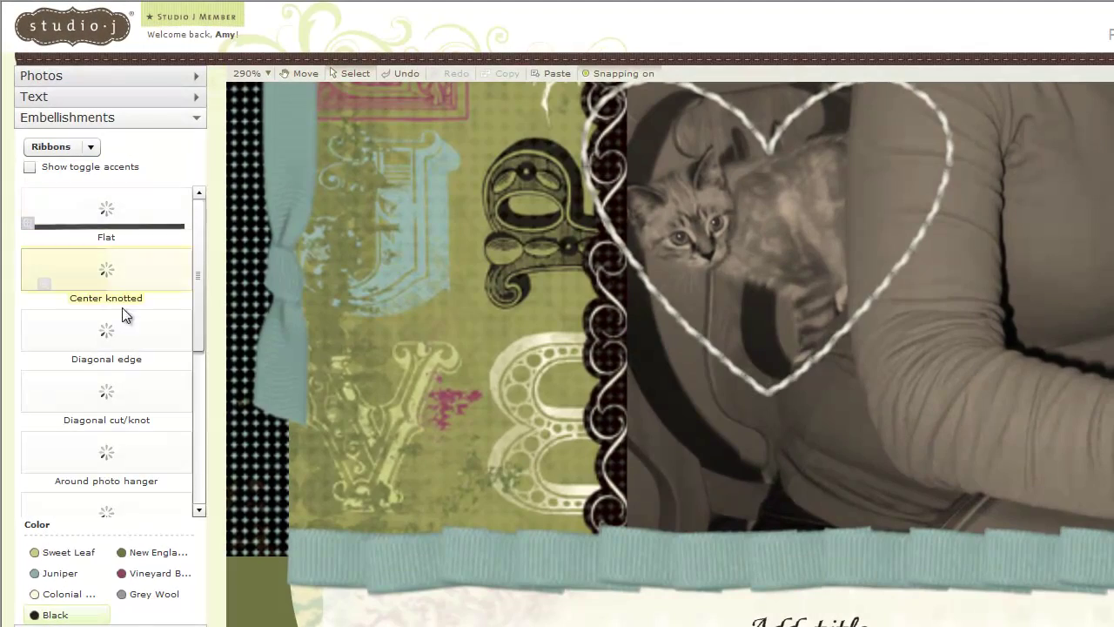
pyautogui.moveTo(196, 270); pyautogui.dragTo(196, 403)
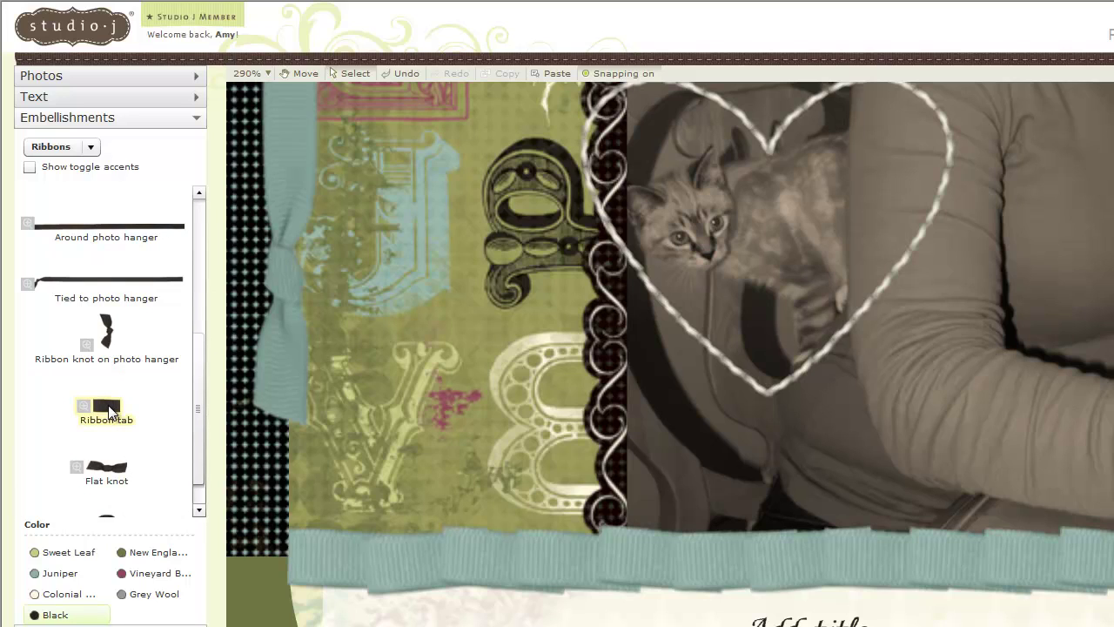
pyautogui.moveTo(111, 411); pyautogui.dragTo(87, 403)
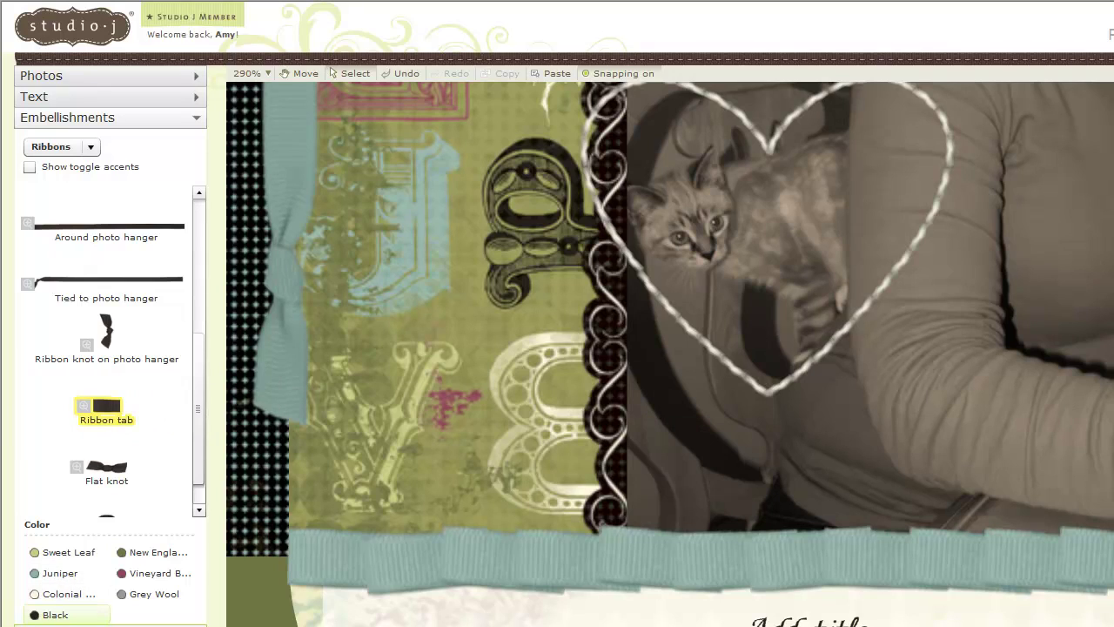
pyautogui.click(34, 595)
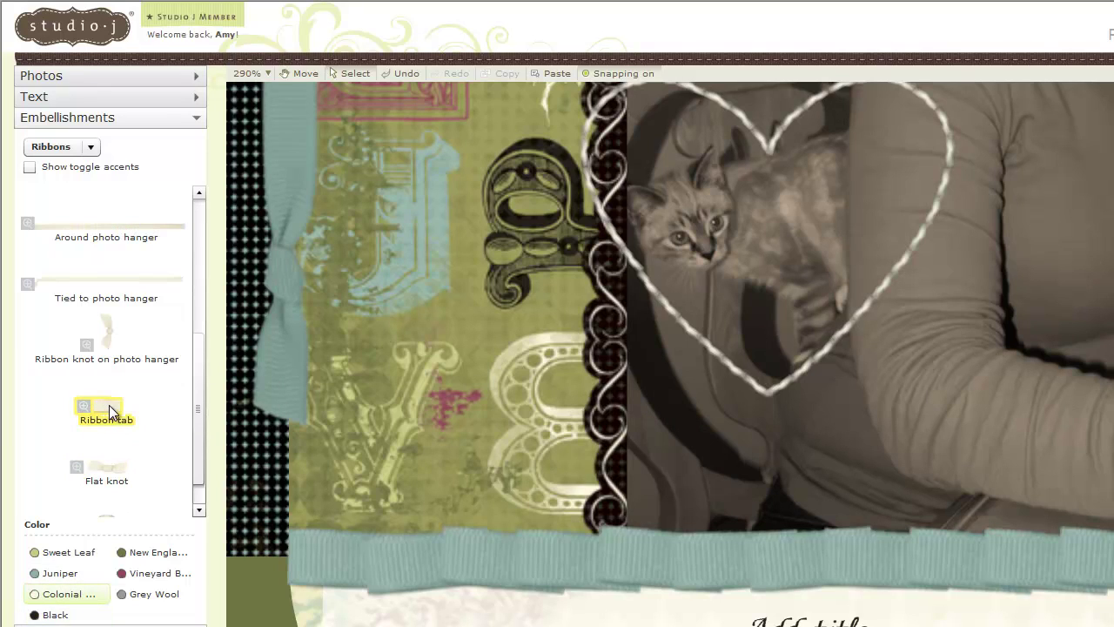
pyautogui.moveTo(110, 410); pyautogui.dragTo(602, 453)
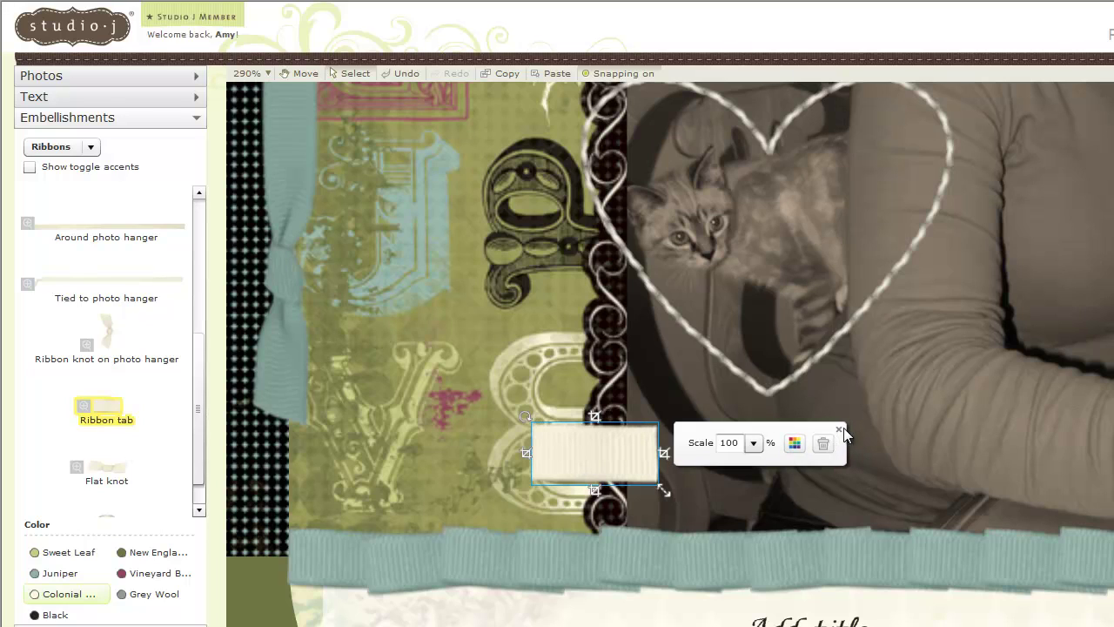
# Try a Vineyard medium brad on the right end of the cream ribbon tab, and undo both additions.
pyautogui.click(91, 147)
pyautogui.click(45, 183)
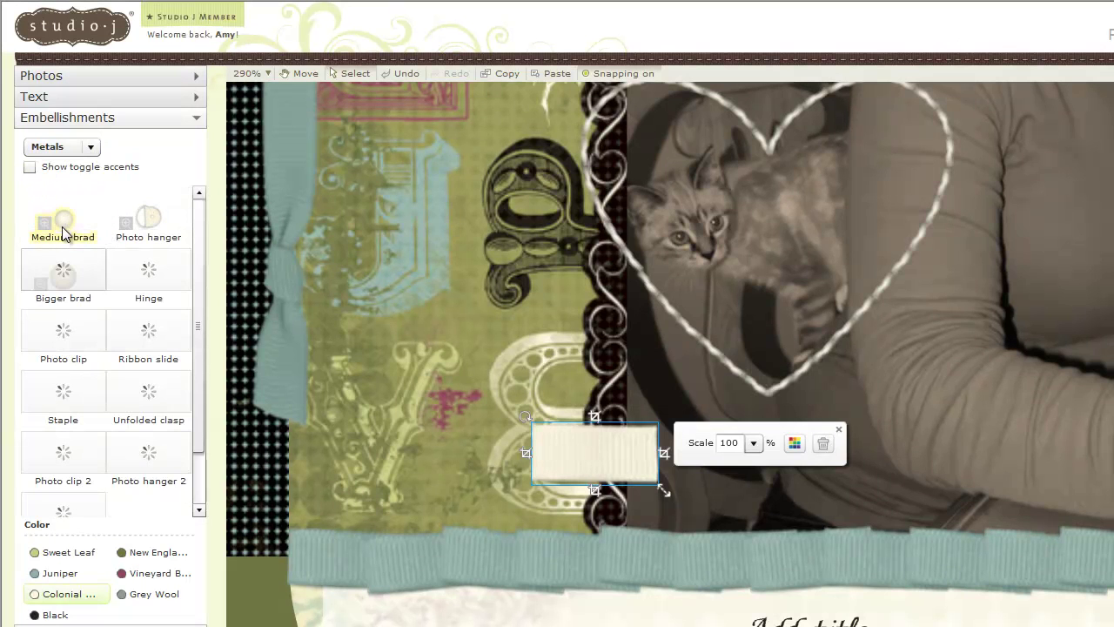
pyautogui.click(135, 572)
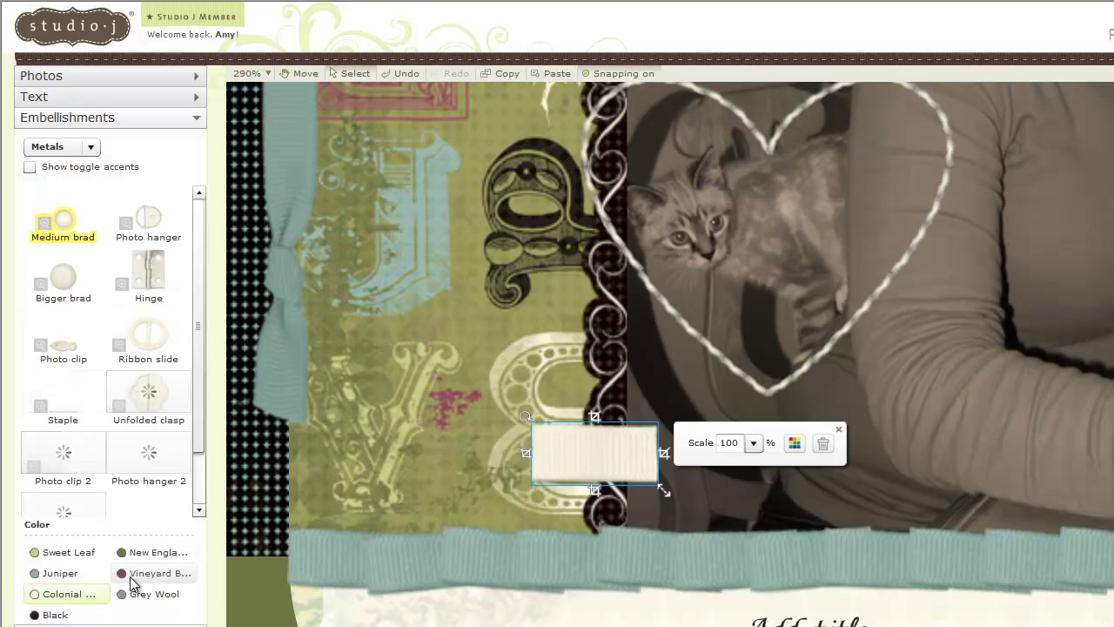
pyautogui.moveTo(63, 219); pyautogui.dragTo(634, 458)
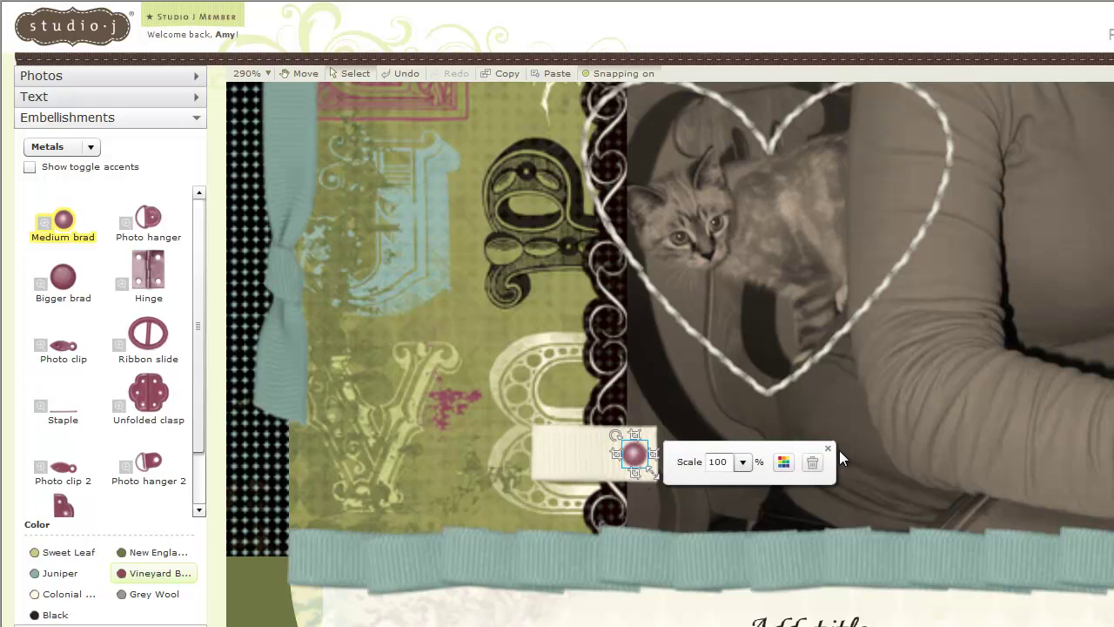
pyautogui.press('Escape')
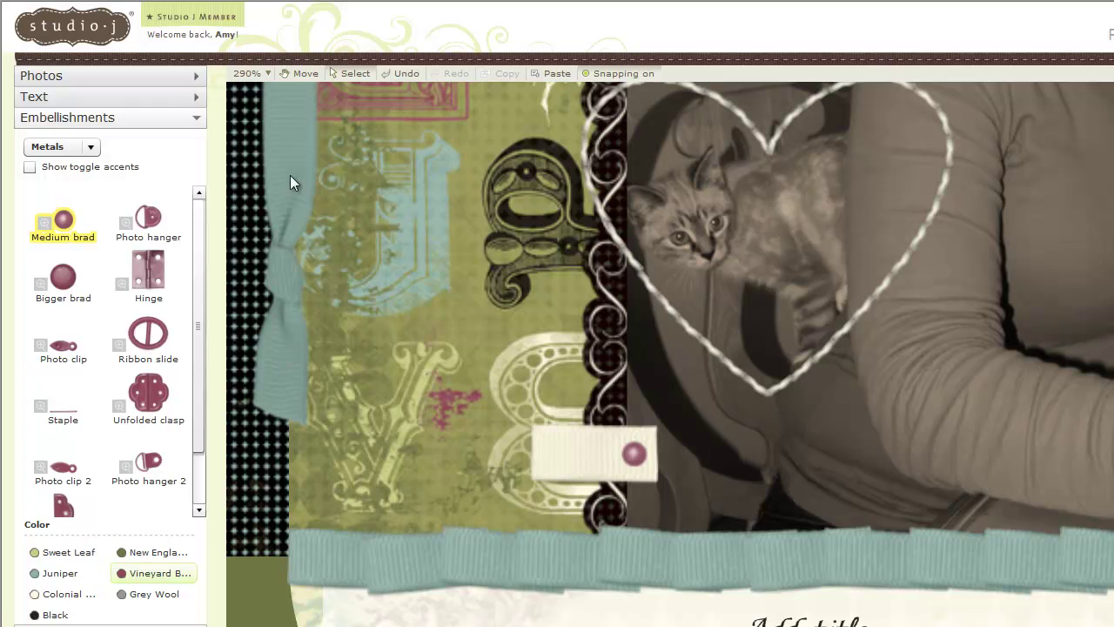
pyautogui.click(396, 73)
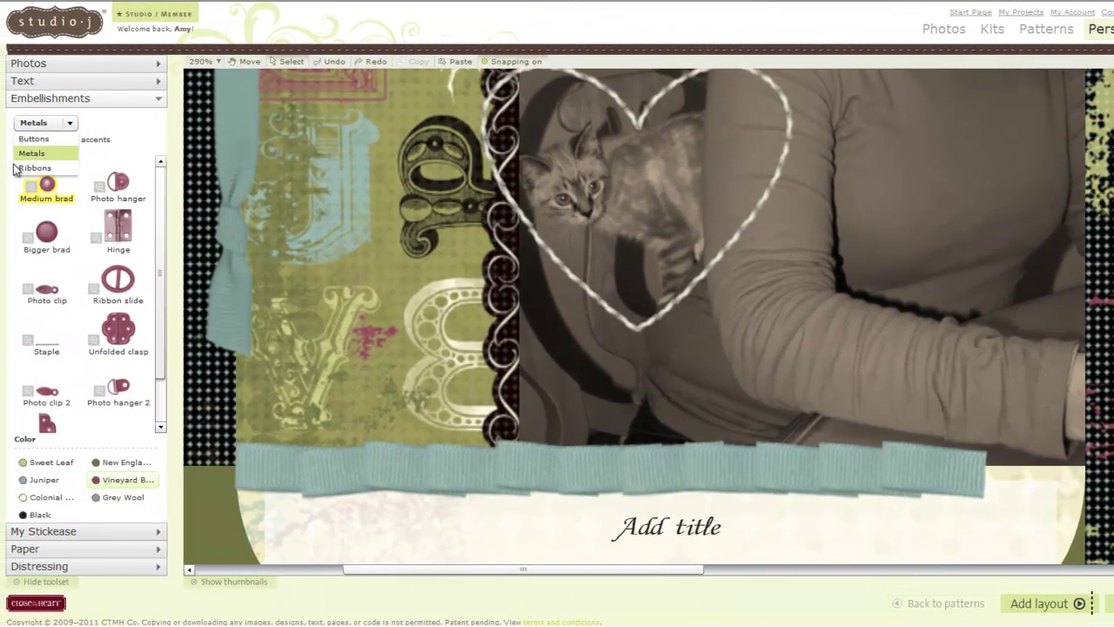
# Add a Juniper ribbon tab at the right end of the teal ribbon row, overlapping the last tab and tilted slightly counterclockwise.
pyautogui.click(13, 123)
pyautogui.click(41, 168)
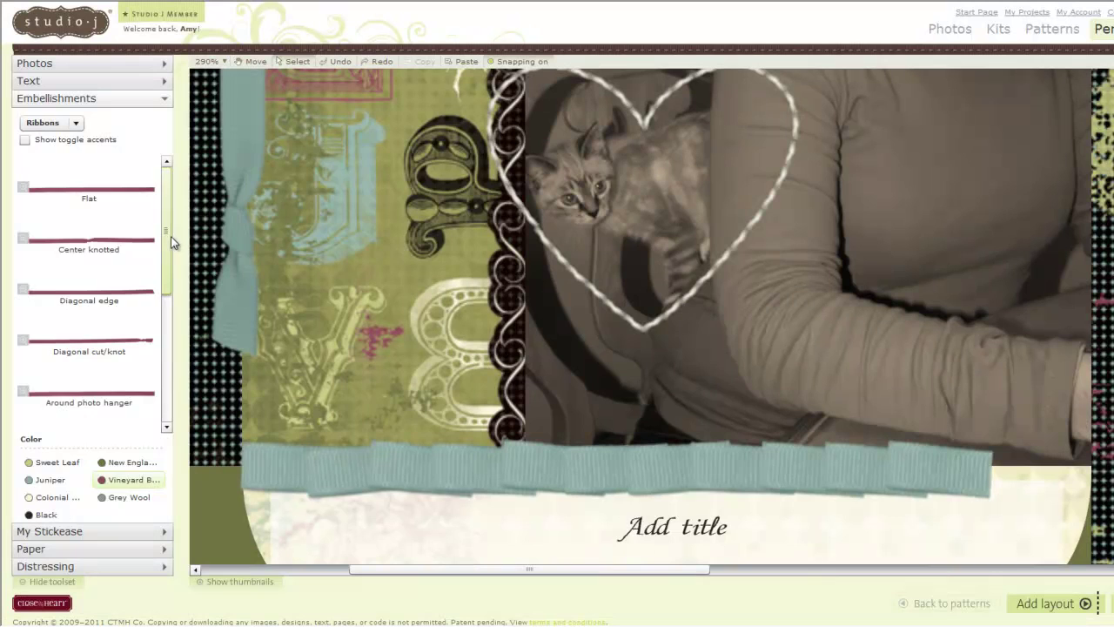
pyautogui.moveTo(171, 236); pyautogui.dragTo(170, 362)
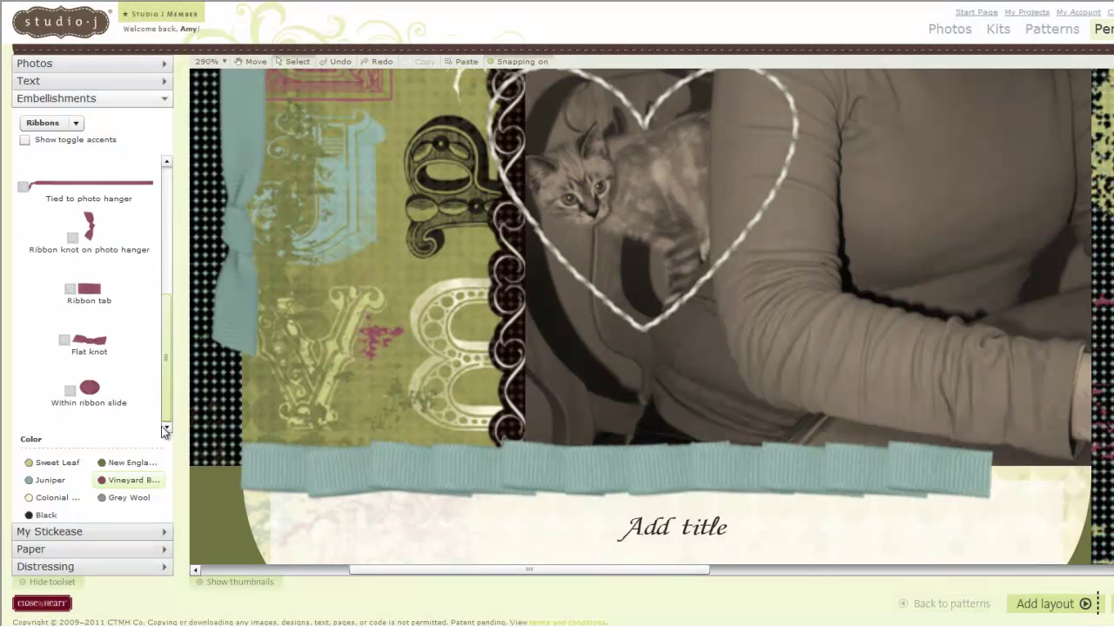
pyautogui.click(89, 294)
pyautogui.click(49, 480)
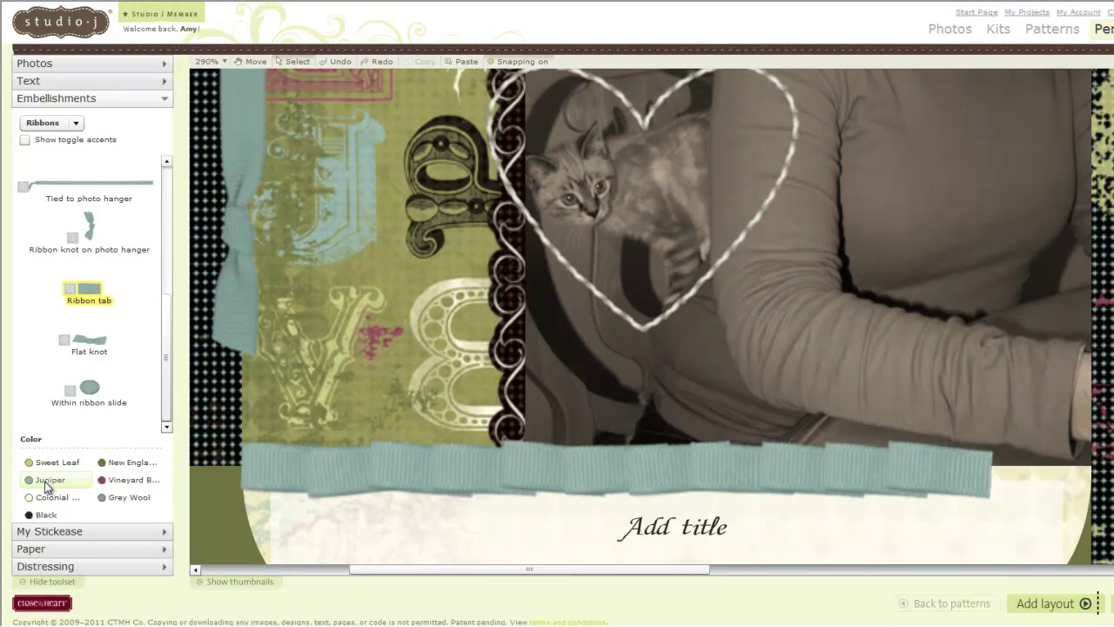
pyautogui.moveTo(91, 292); pyautogui.dragTo(999, 469)
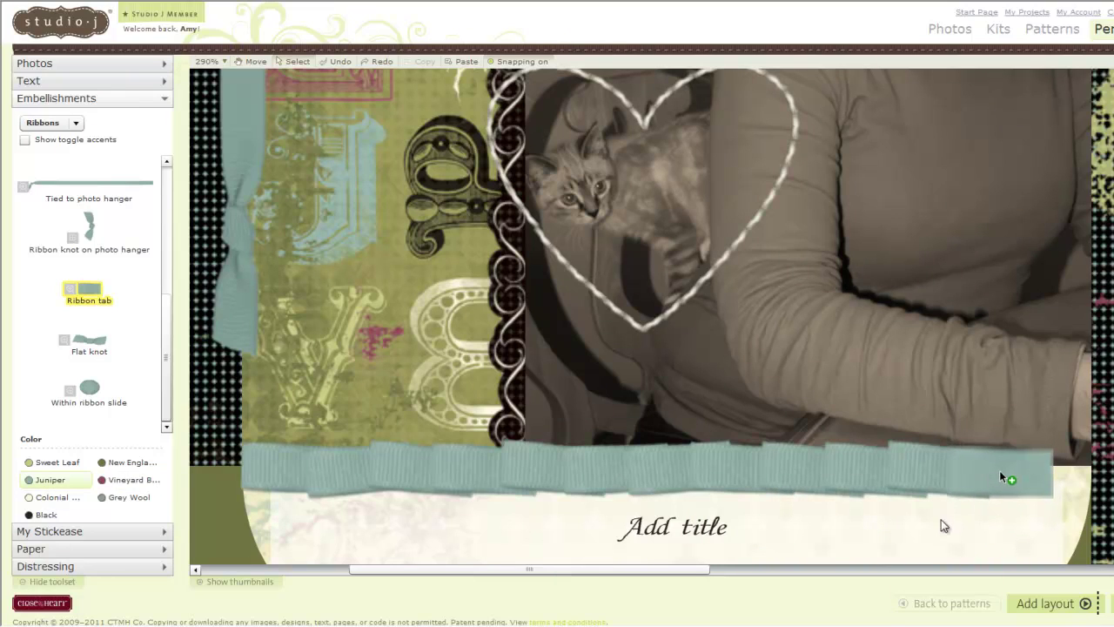
pyautogui.moveTo(945, 444); pyautogui.dragTo(943, 448)
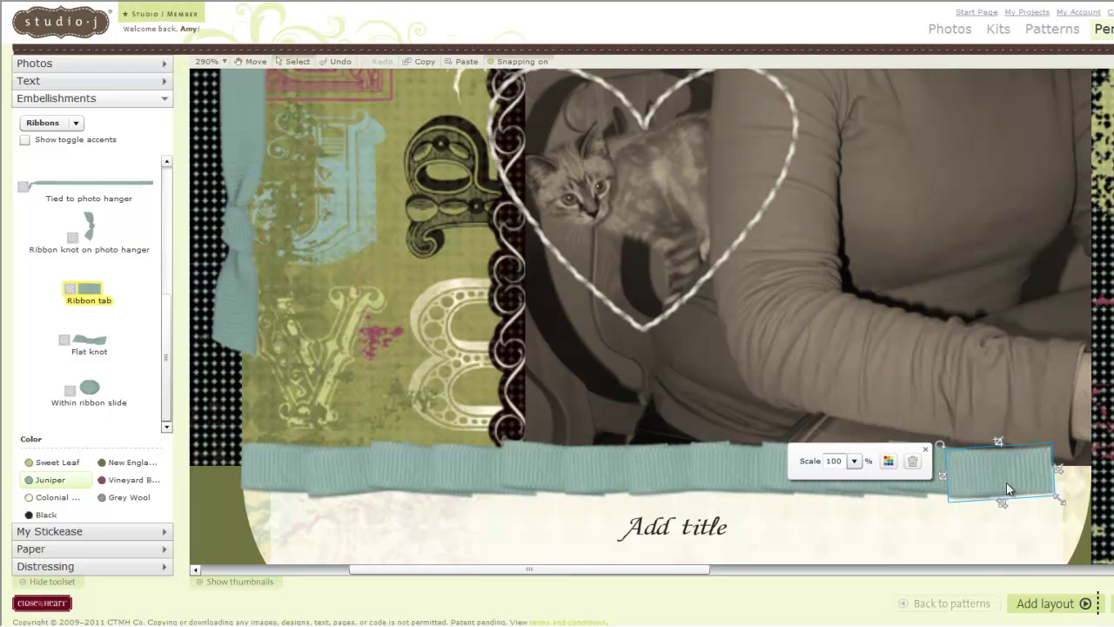
pyautogui.moveTo(943, 439); pyautogui.dragTo(944, 440)
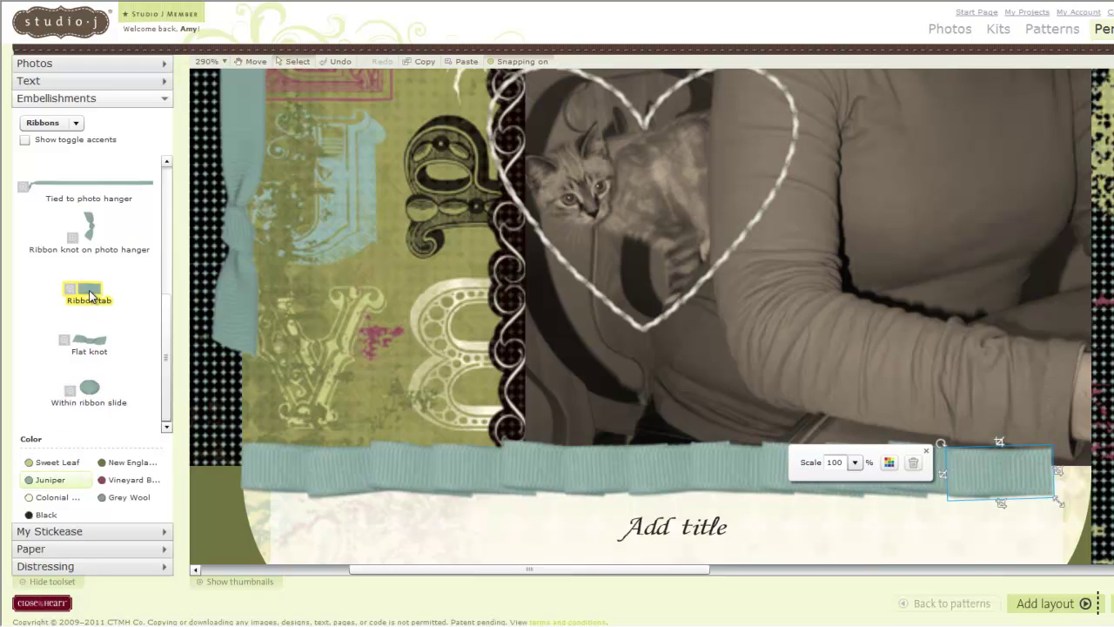
# Add one more Juniper ribbon tab past the photo's lower right corner, tilted clockwise and overlapping the previous tab.
pyautogui.moveTo(90, 296)
pyautogui.mouseDown()
pyautogui.moveTo(836, 425)
pyautogui.moveTo(992, 473)
pyautogui.moveTo(1055, 477)
pyautogui.mouseUp()
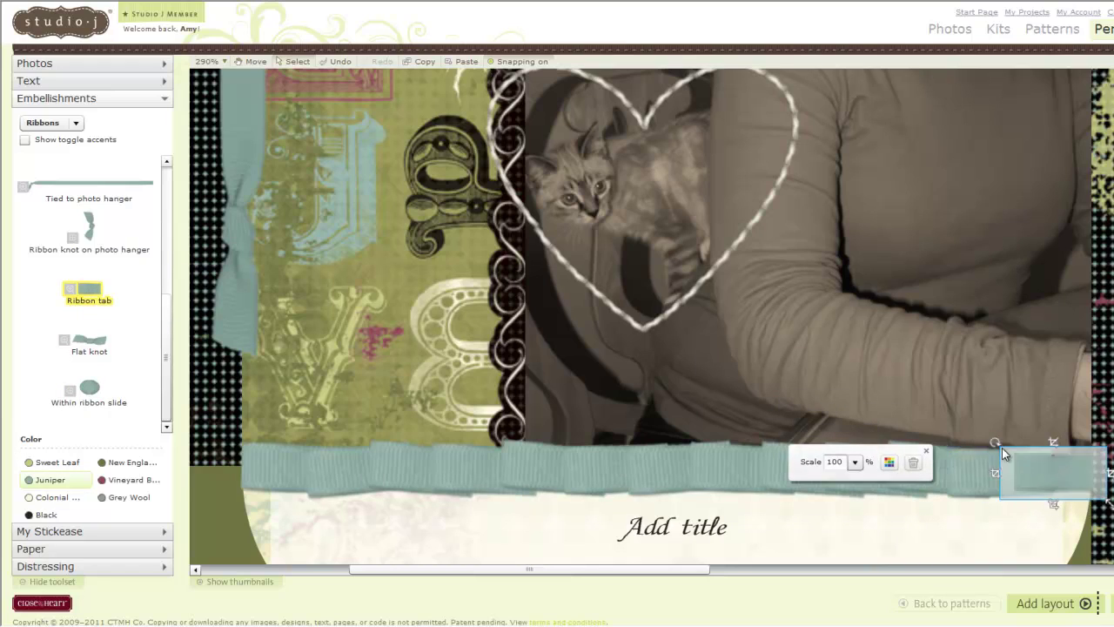
pyautogui.moveTo(1002, 447); pyautogui.dragTo(1000, 432)
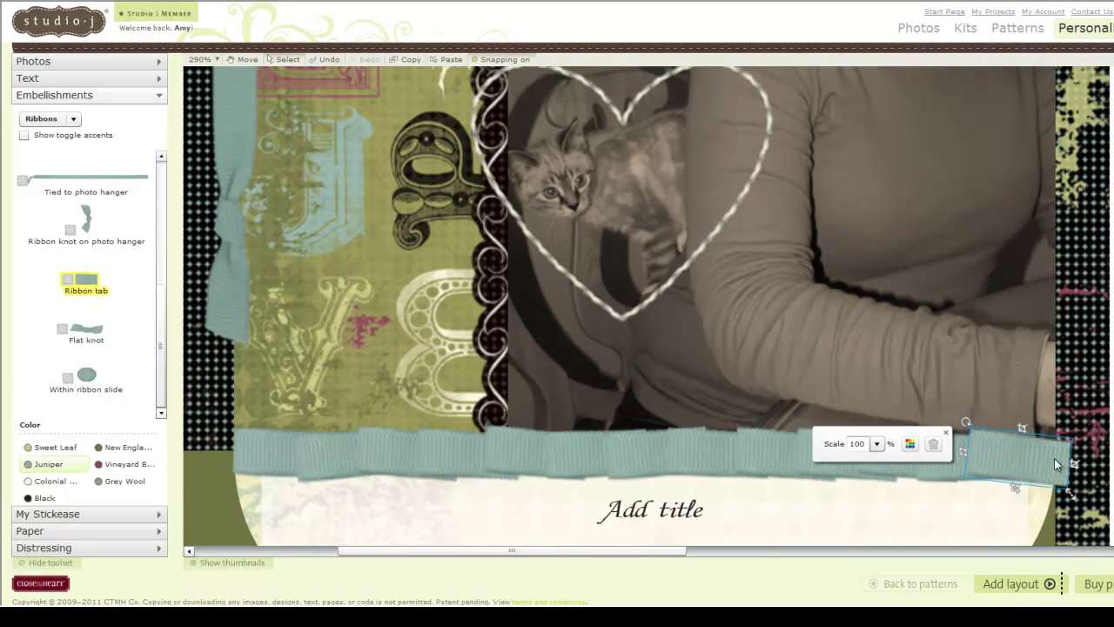
pyautogui.click(217, 60)
pyautogui.moveTo(228, 66); pyautogui.dragTo(229, 52)
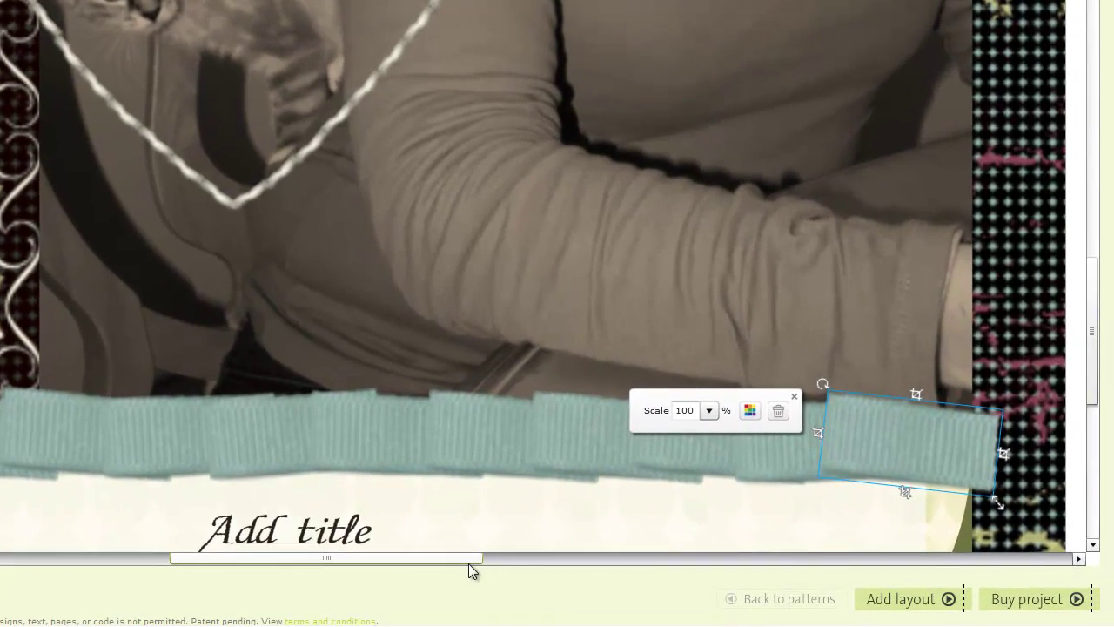
pyautogui.moveTo(468, 563); pyautogui.dragTo(552, 571)
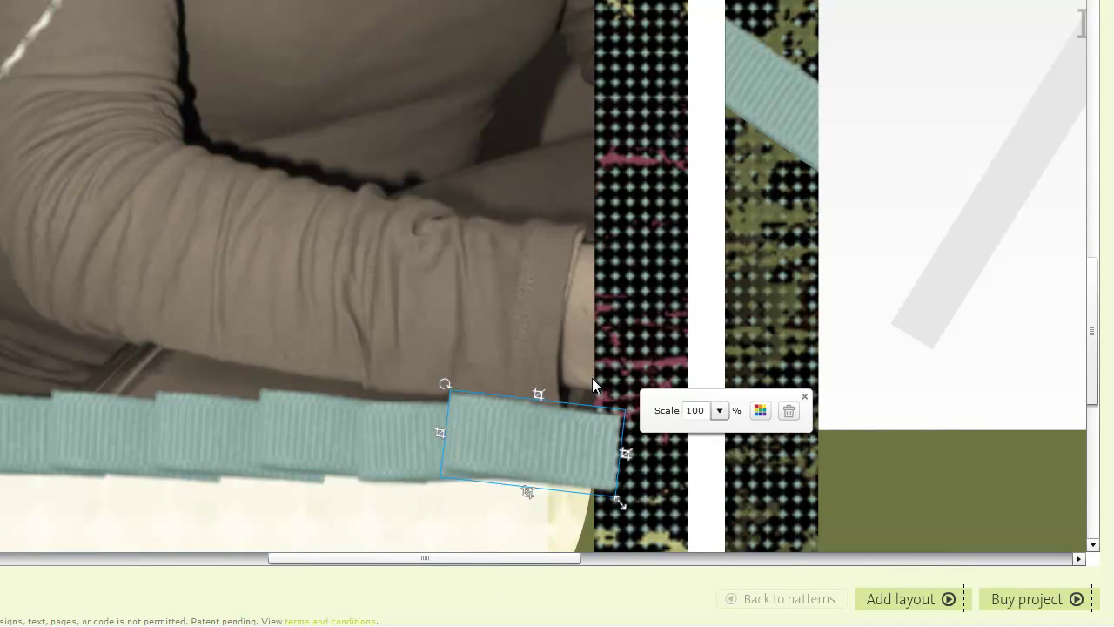
pyautogui.moveTo(595, 380); pyautogui.dragTo(642, 464)
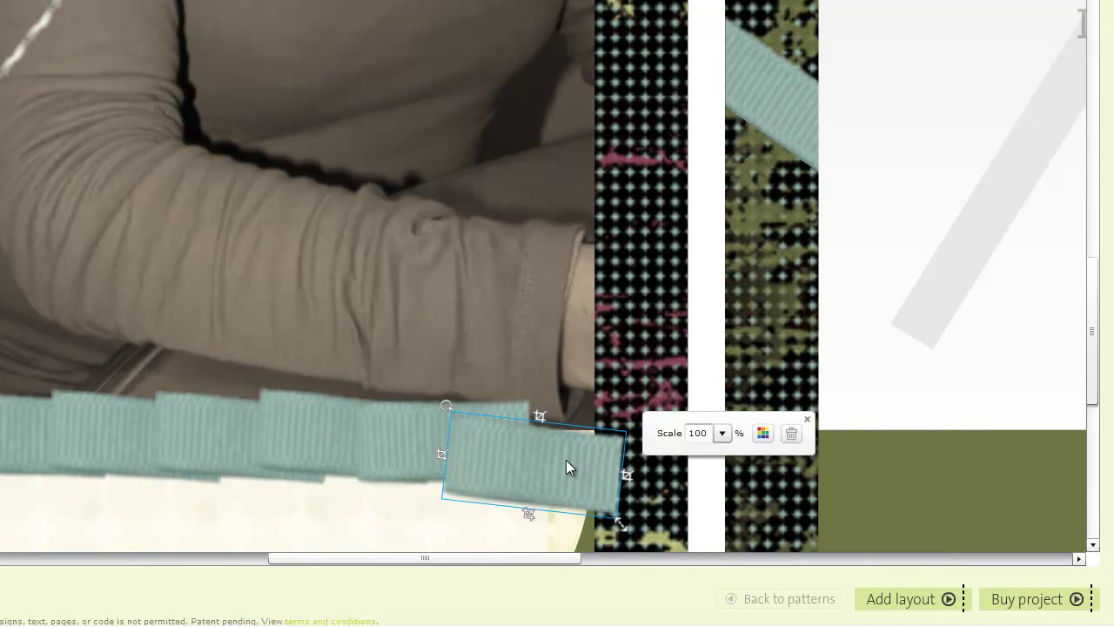
pyautogui.moveTo(566, 460); pyautogui.dragTo(567, 437)
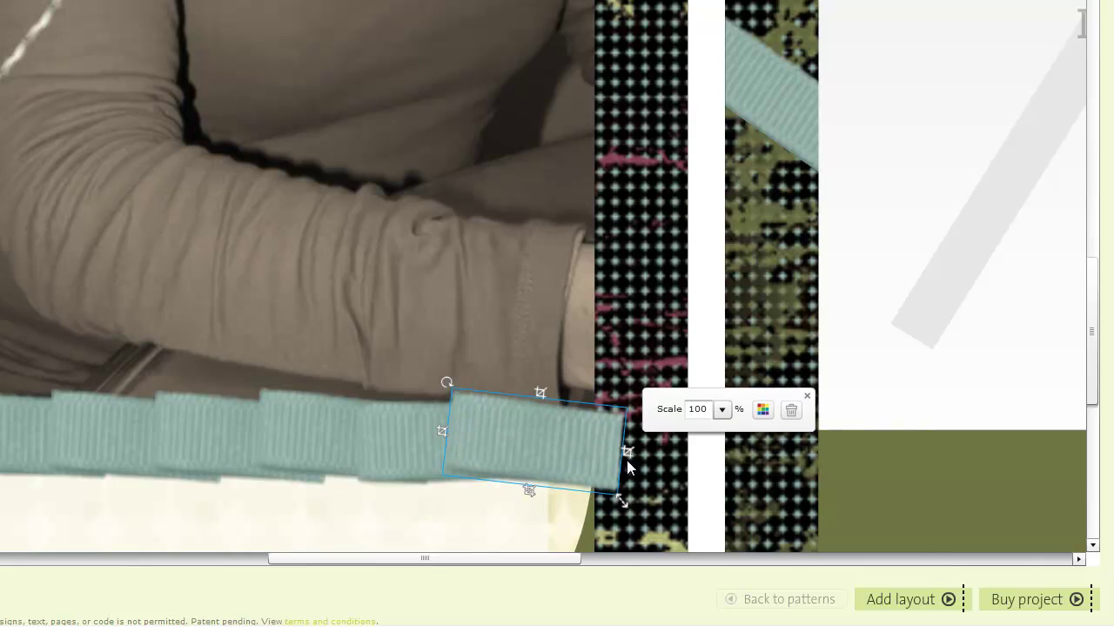
# Crop the last ribbon tab flush with the photo's right edge, reduce its tilt until nearly level, and deselect it.
pyautogui.moveTo(627, 459); pyautogui.dragTo(600, 457)
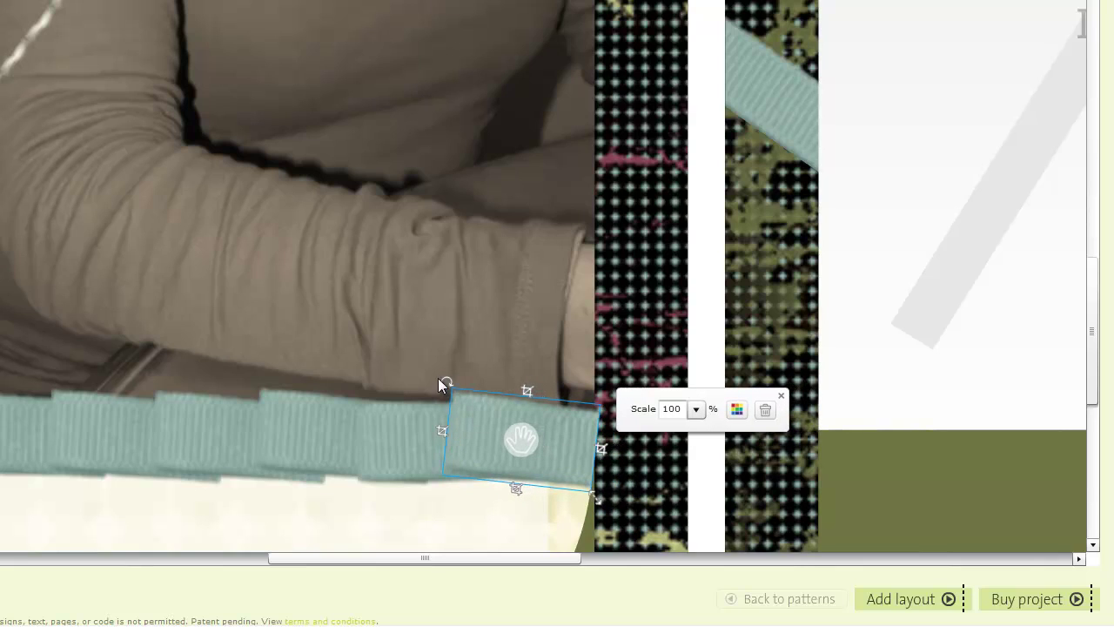
pyautogui.moveTo(443, 384); pyautogui.dragTo(442, 389)
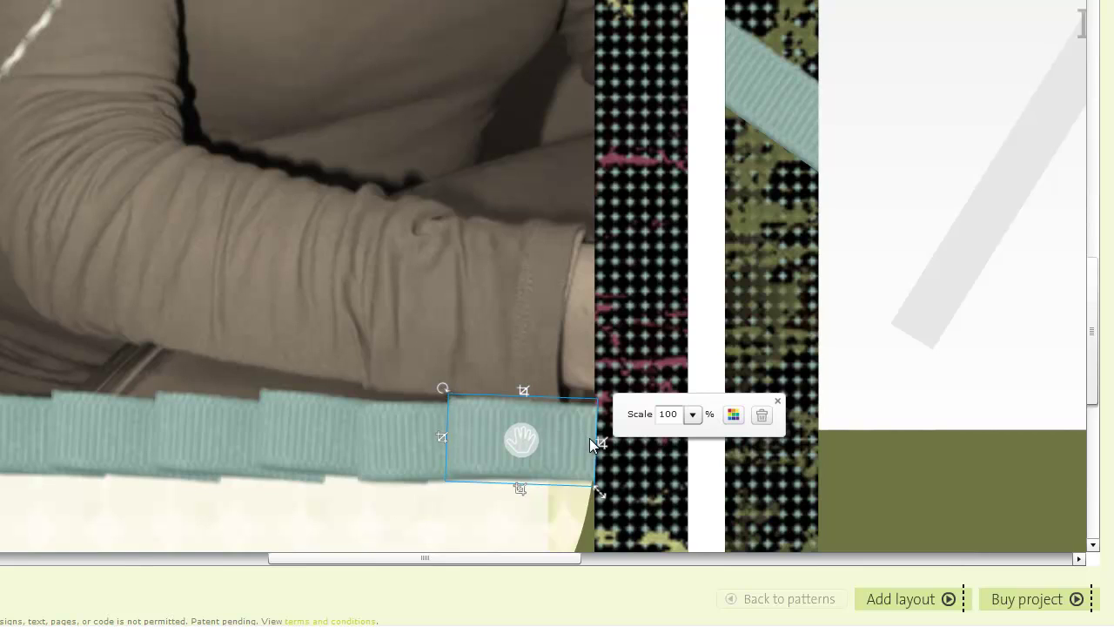
pyautogui.moveTo(600, 445); pyautogui.dragTo(600, 446)
pyautogui.click(718, 485)
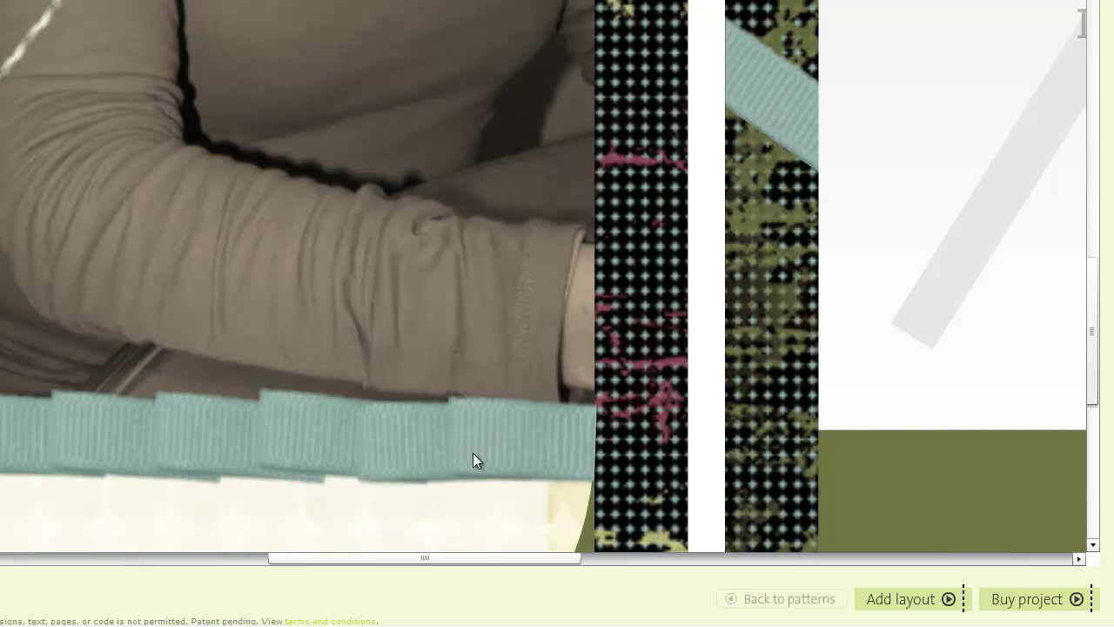
# Review the whole row of overlapping ribbon tabs beneath the photo and select its leftmost tab.
pyautogui.moveTo(504, 562); pyautogui.dragTo(453, 564)
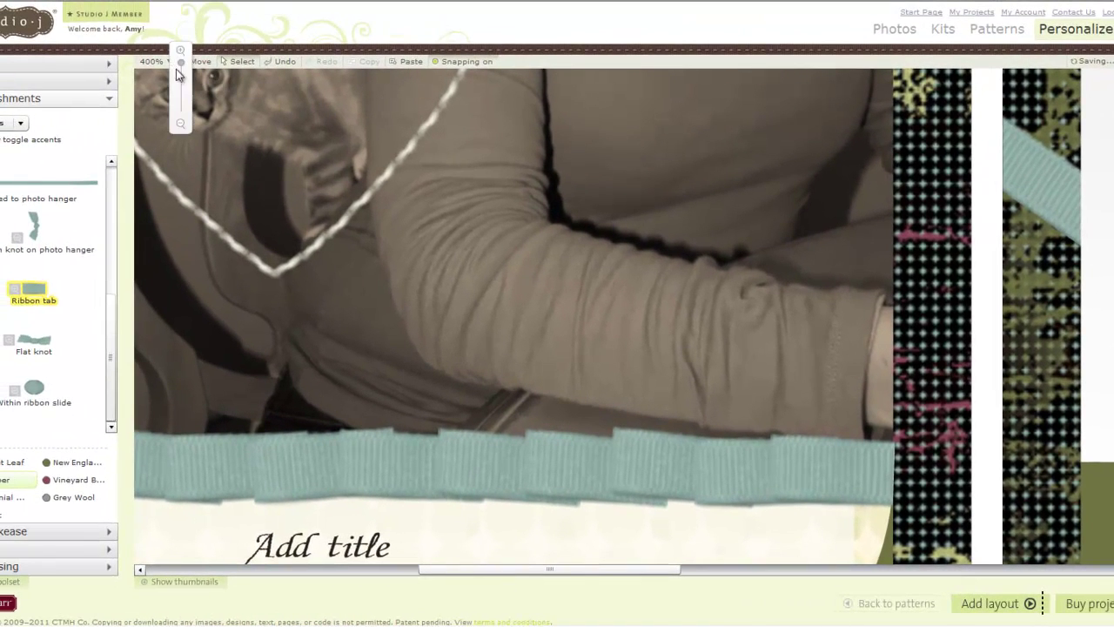
pyautogui.moveTo(177, 74); pyautogui.dragTo(180, 87)
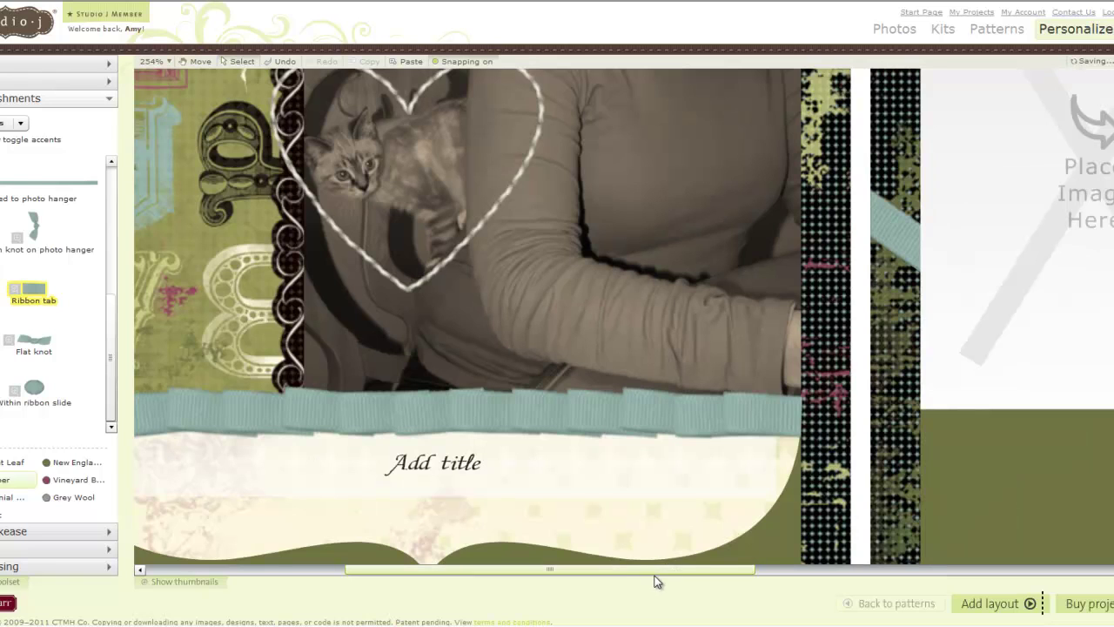
pyautogui.moveTo(653, 571); pyautogui.dragTo(611, 575)
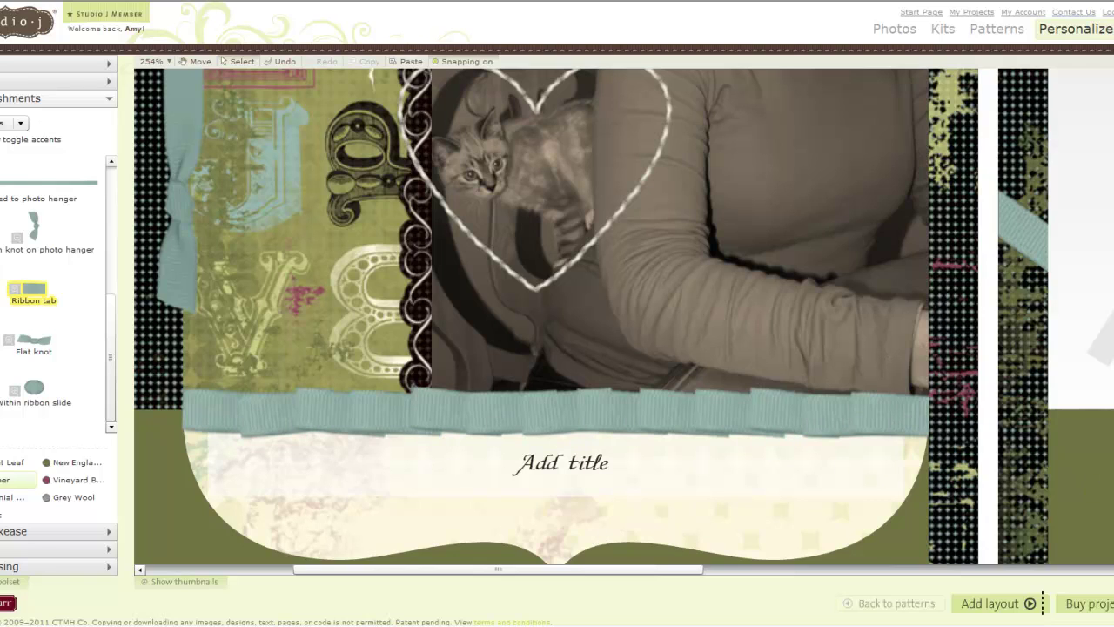
pyautogui.scroll(3, 517, 370)
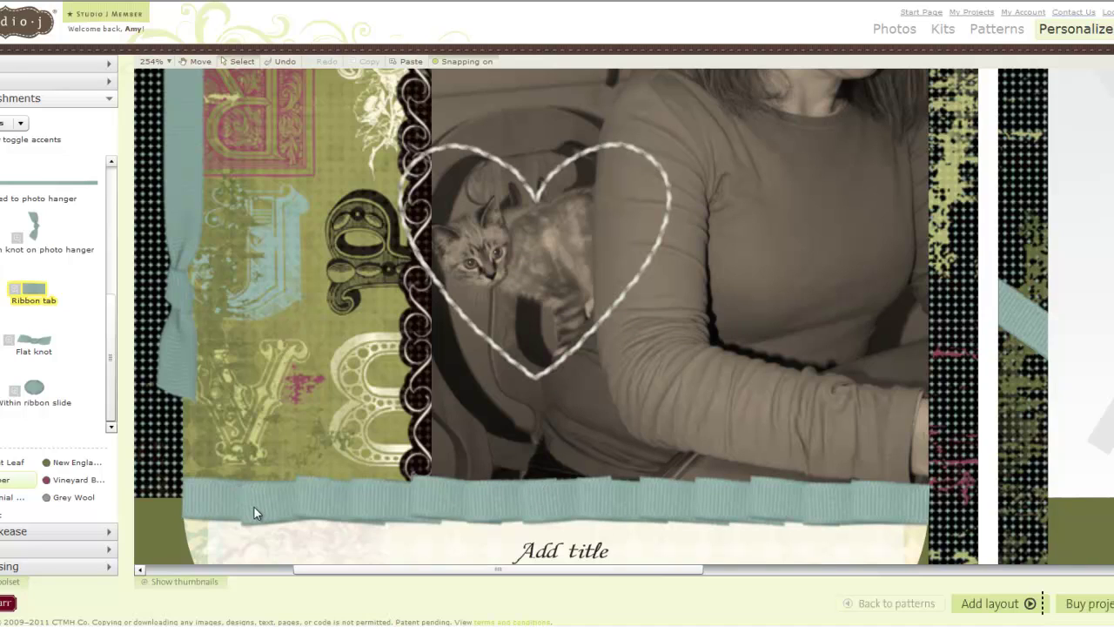
pyautogui.click(195, 503)
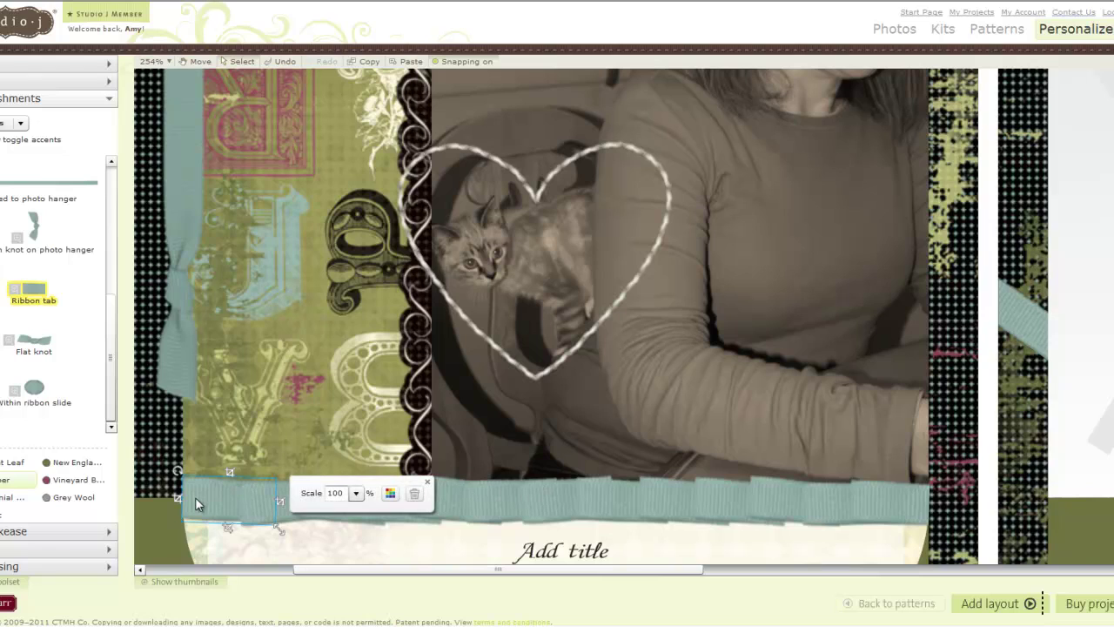
# Extend the selection to every remaining ribbon tab so the whole row beneath the photo is selected together.
pyautogui.keyDown('shift'); pyautogui.click(265, 505); pyautogui.keyUp('shift')
pyautogui.keyDown('shift'); pyautogui.click(304, 491); pyautogui.keyUp('shift')
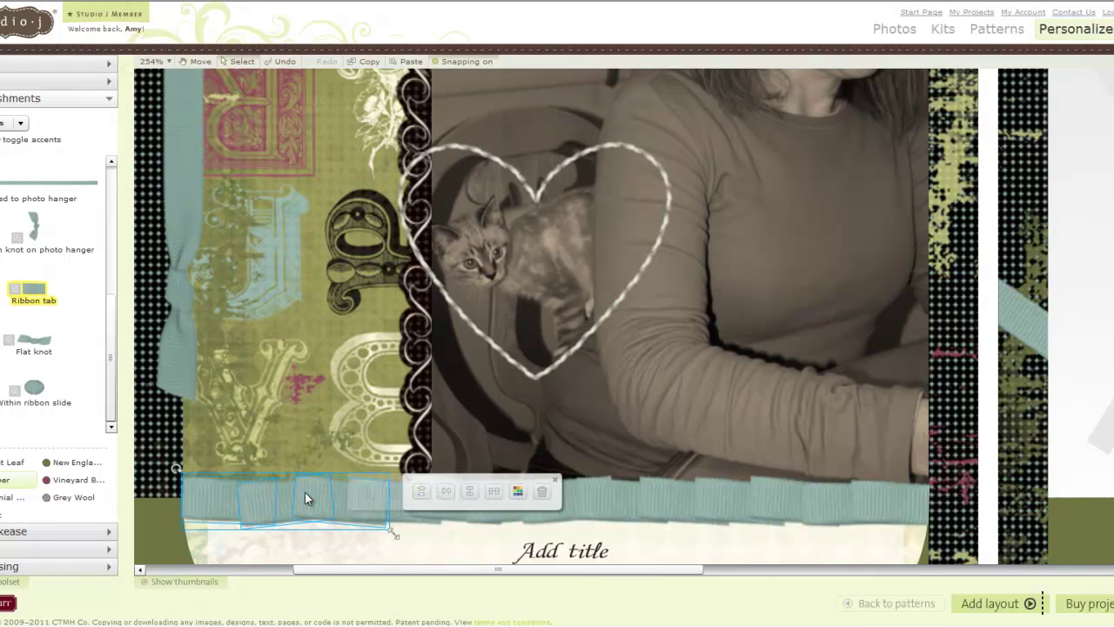
pyautogui.keyDown('shift'); pyautogui.click(370, 491); pyautogui.keyUp('shift')
pyautogui.keyDown('shift'); pyautogui.click(408, 495); pyautogui.keyUp('shift')
pyautogui.keyDown('shift'); pyautogui.click(465, 498); pyautogui.keyUp('shift')
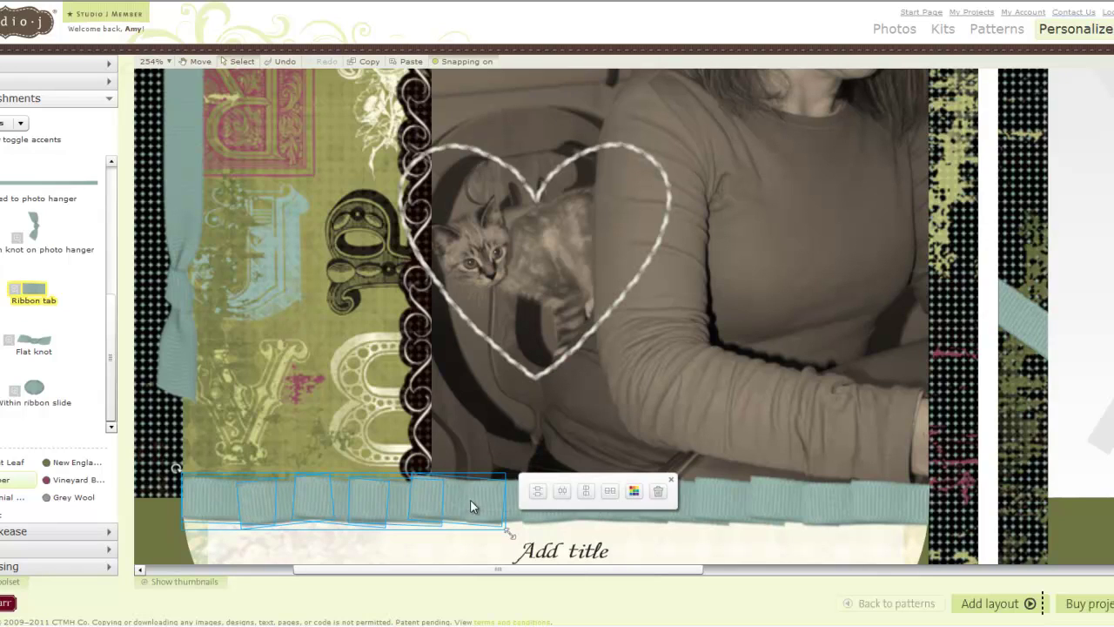
pyautogui.keyDown('shift'); pyautogui.click(520, 505); pyautogui.keyUp('shift')
pyautogui.keyDown('shift'); pyautogui.click(575, 506); pyautogui.keyUp('shift')
pyautogui.keyDown('shift'); pyautogui.click(621, 501); pyautogui.keyUp('shift')
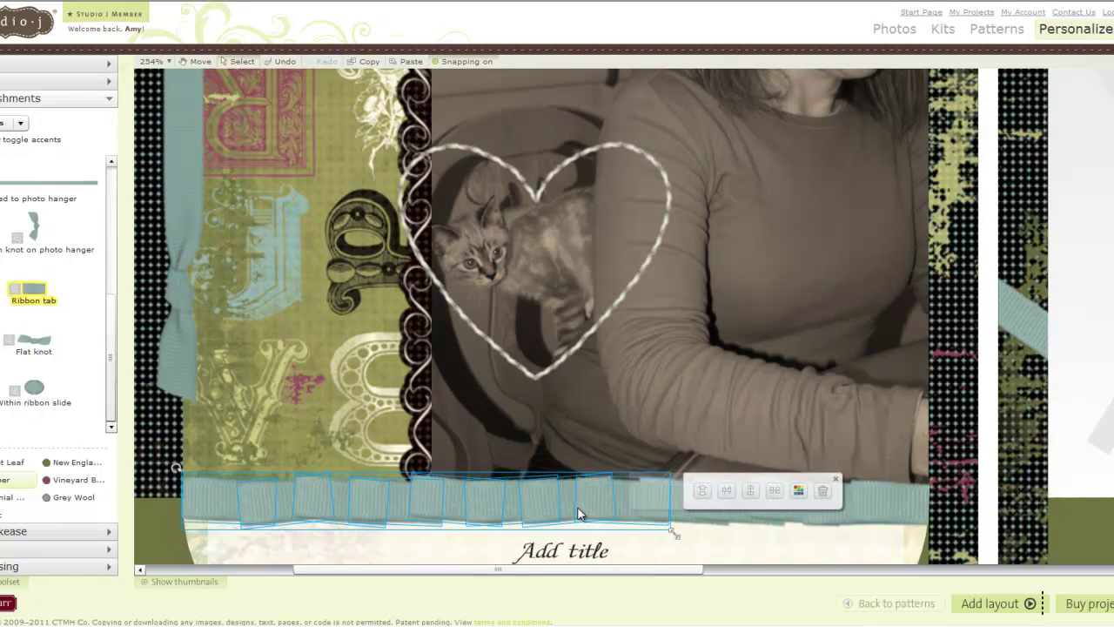
pyautogui.keyDown('shift'); pyautogui.click(645, 499); pyautogui.keyUp('shift')
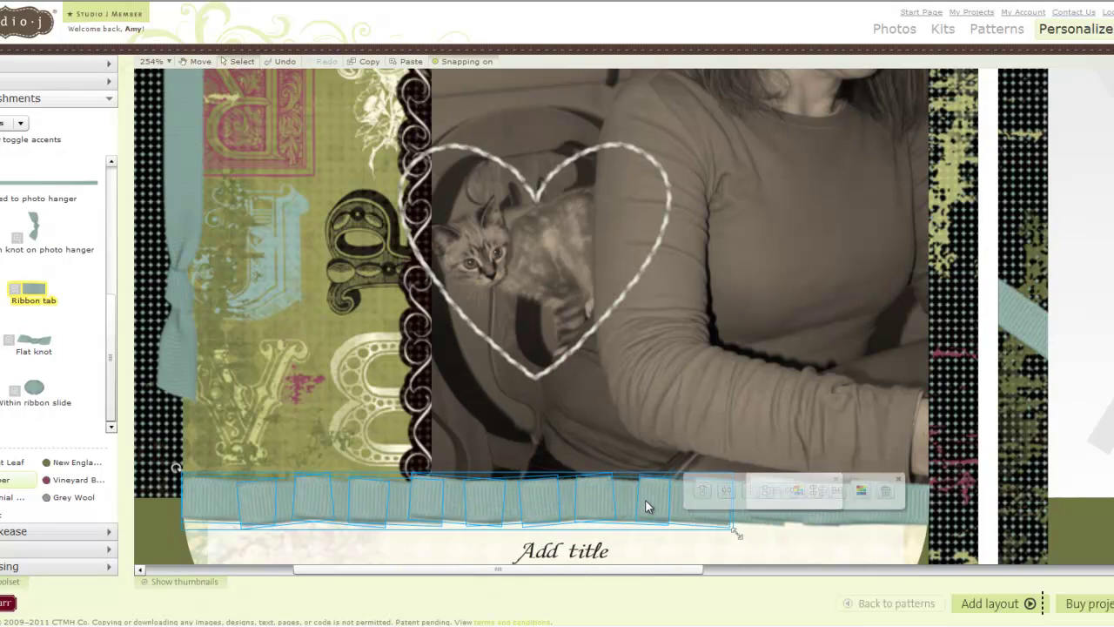
pyautogui.keyDown('shift'); pyautogui.click(703, 498); pyautogui.keyUp('shift')
pyautogui.keyDown('shift'); pyautogui.click(752, 505); pyautogui.keyUp('shift')
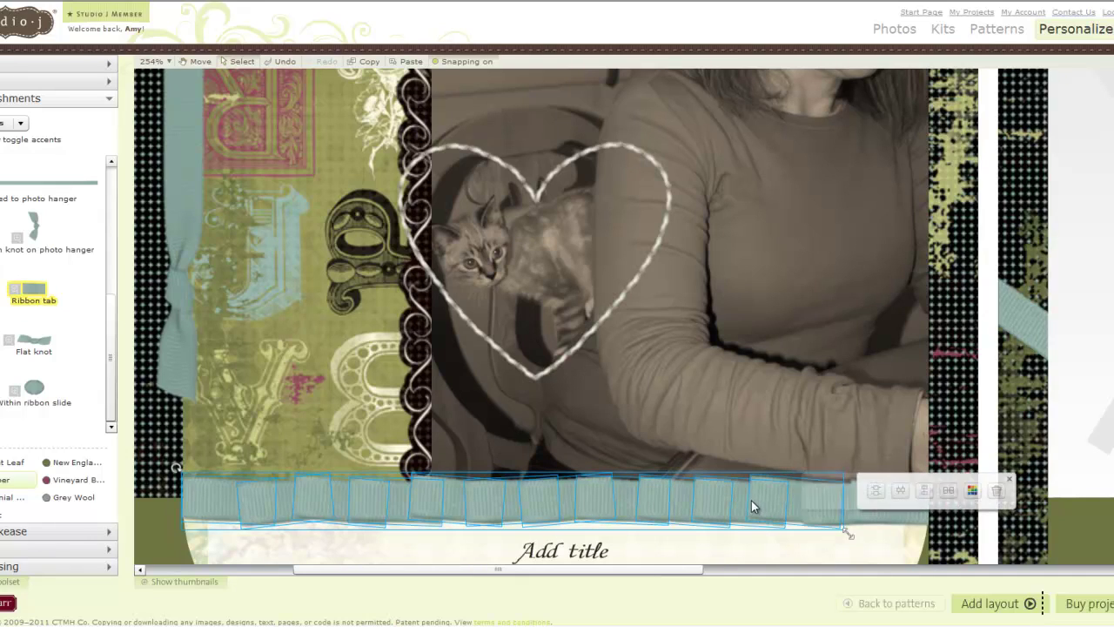
pyautogui.keyDown('shift'); pyautogui.click(816, 503); pyautogui.keyUp('shift')
pyautogui.keyDown('shift'); pyautogui.click(869, 502); pyautogui.keyUp('shift')
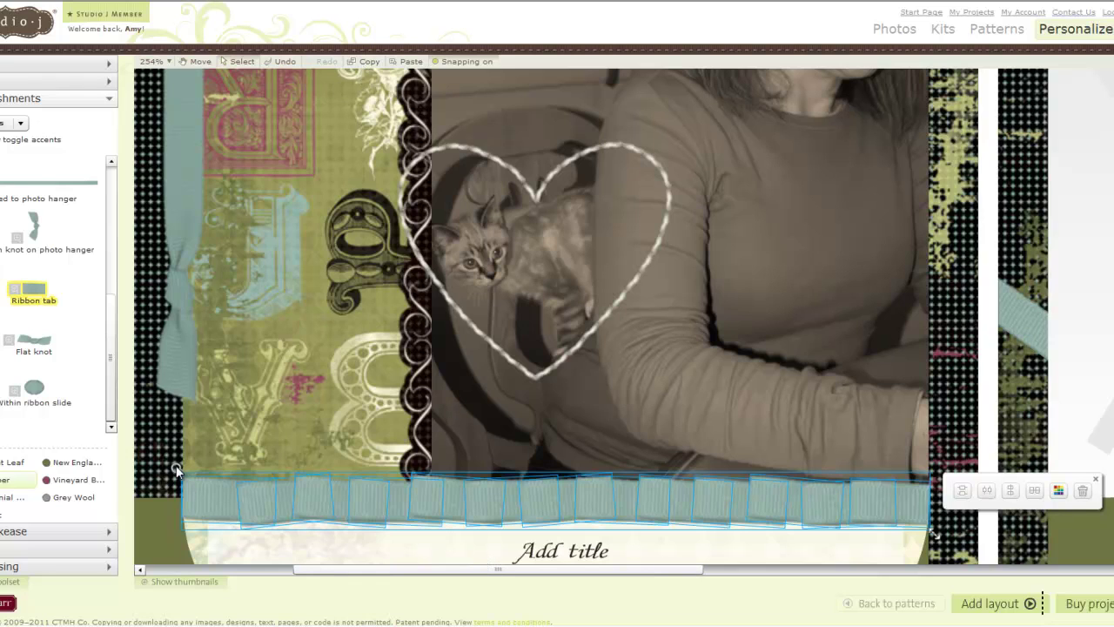
# Try tilting the whole ribbon row clockwise as one group, return it to level beneath the photo, and deselect it.
pyautogui.moveTo(176, 470); pyautogui.dragTo(245, 469)
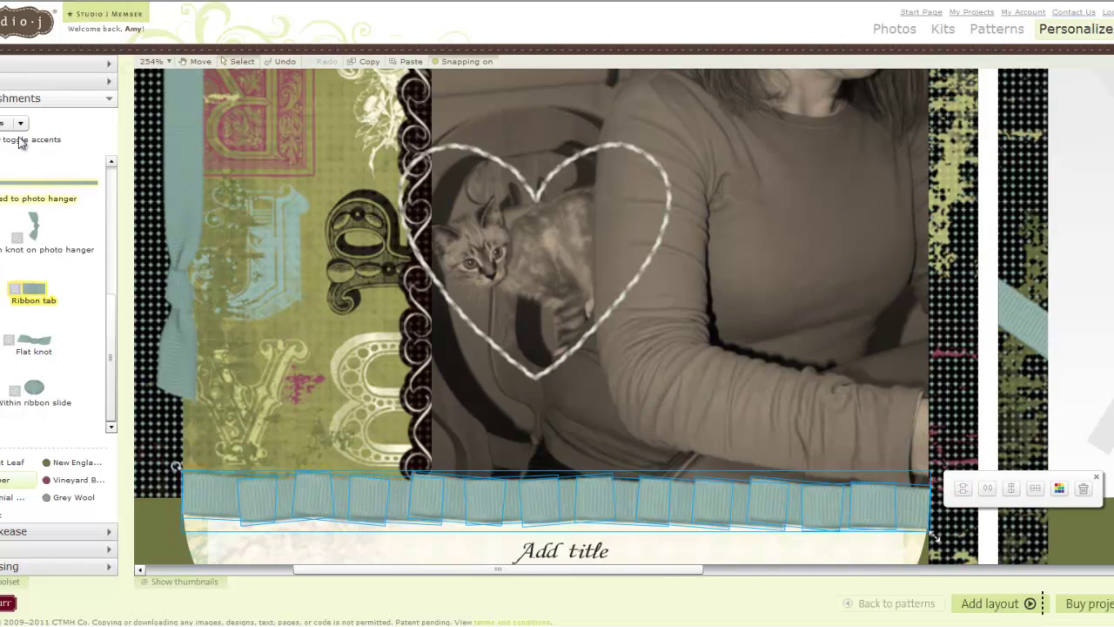
pyautogui.click(169, 61)
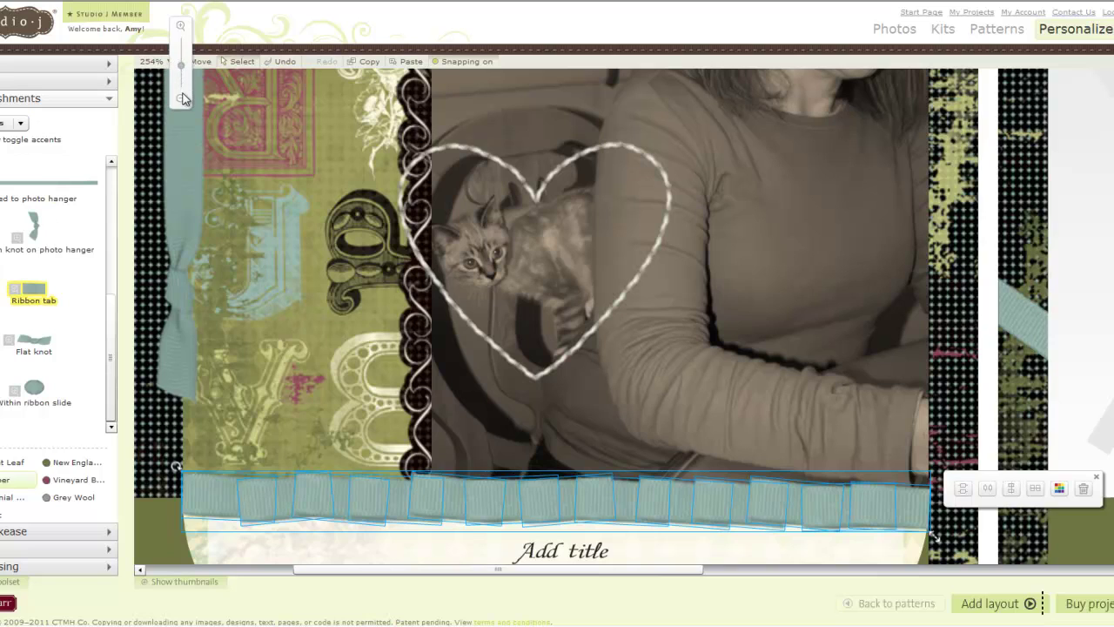
pyautogui.click(181, 98)
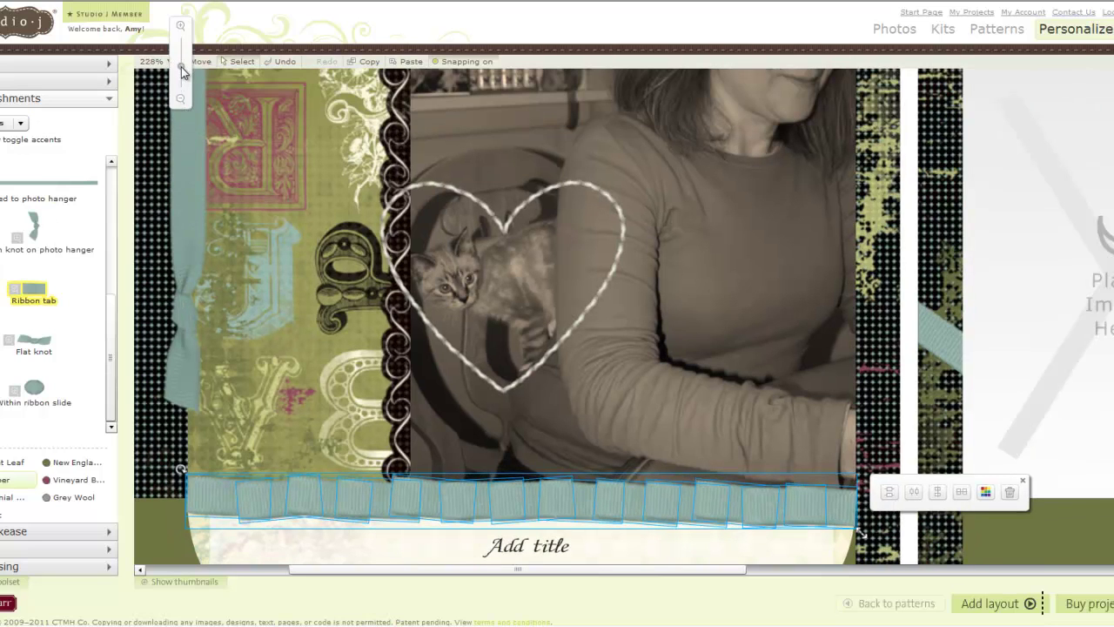
pyautogui.moveTo(181, 67); pyautogui.dragTo(185, 101)
pyautogui.moveTo(308, 412); pyautogui.dragTo(272, 375)
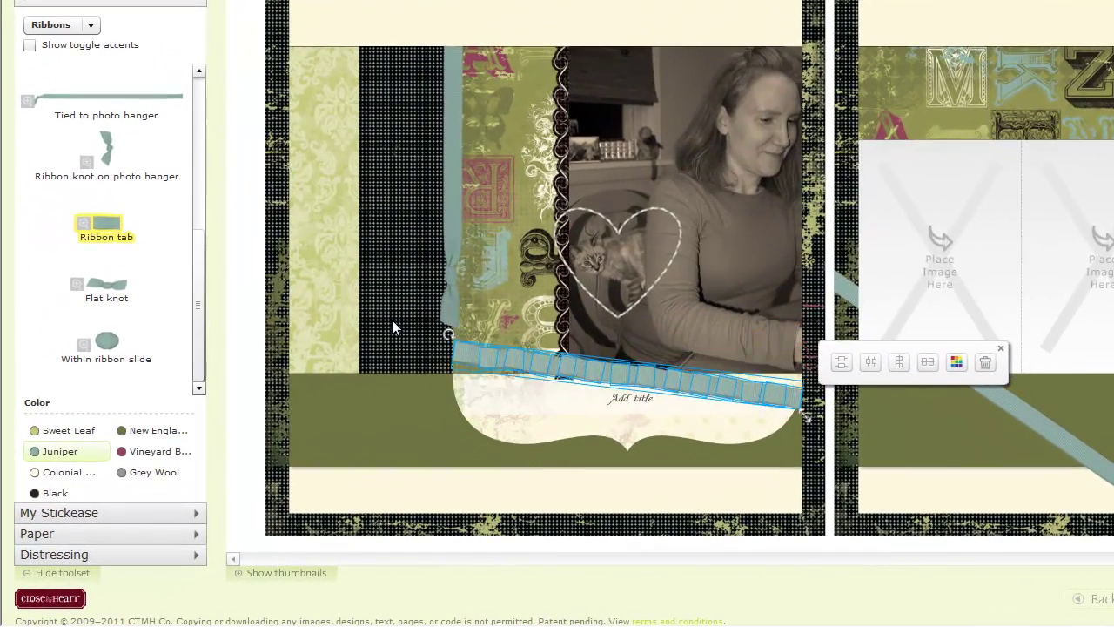
pyautogui.moveTo(392, 319); pyautogui.dragTo(387, 346)
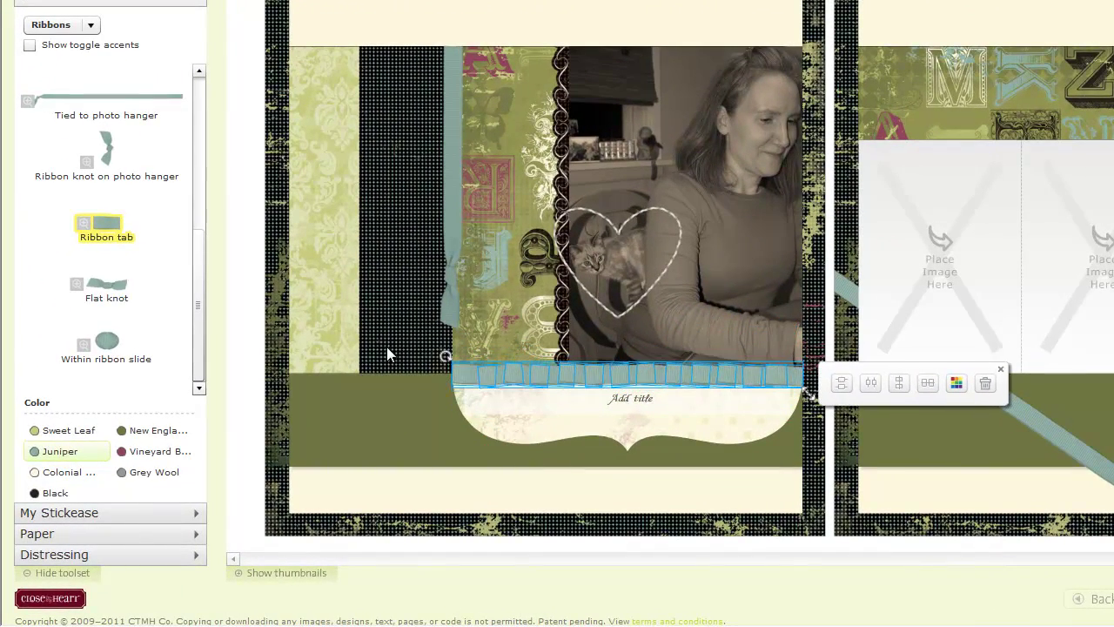
pyautogui.click(1002, 372)
pyautogui.click(826, 390)
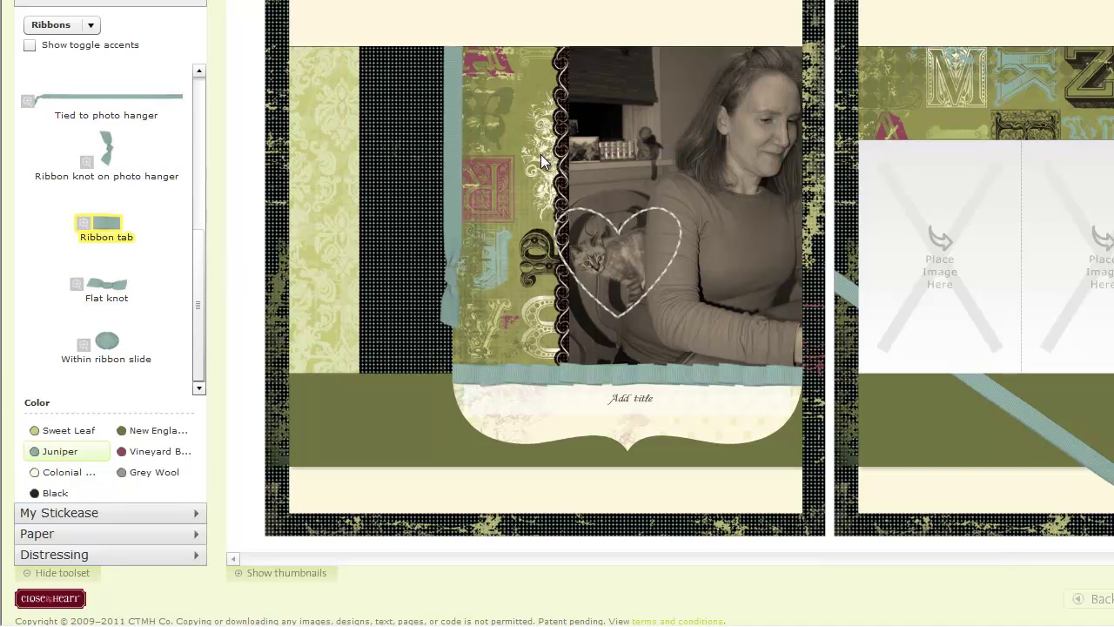
# Place a Juniper Diagonal cut/knot ribbon on the left page across the photo area.
pyautogui.click(73, 106)
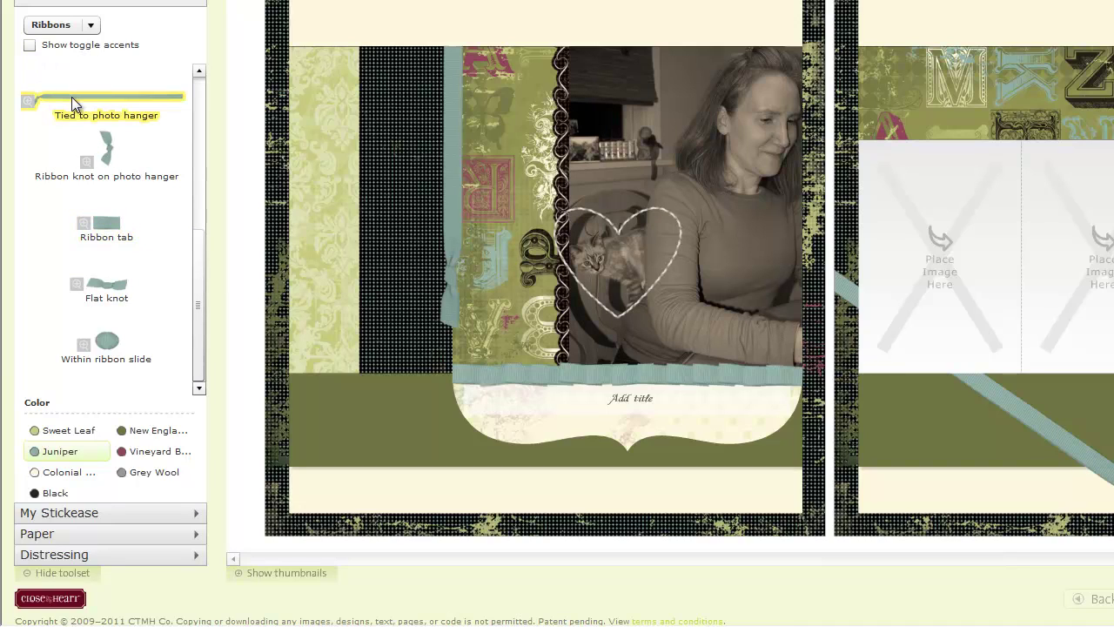
pyautogui.moveTo(202, 305); pyautogui.dragTo(197, 224)
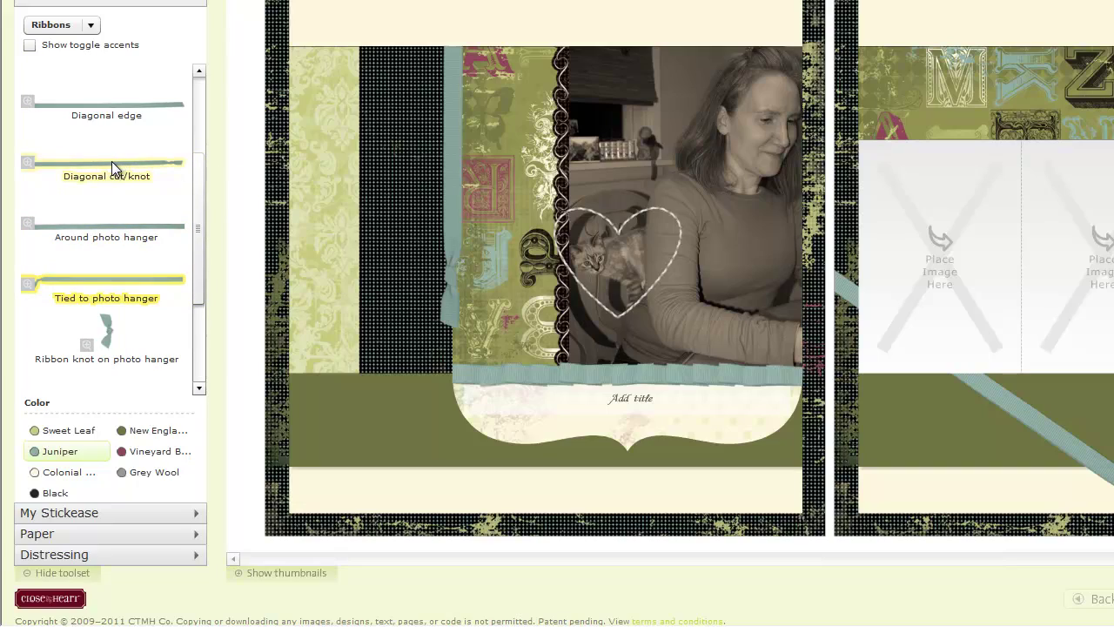
pyautogui.moveTo(112, 161); pyautogui.dragTo(479, 320)
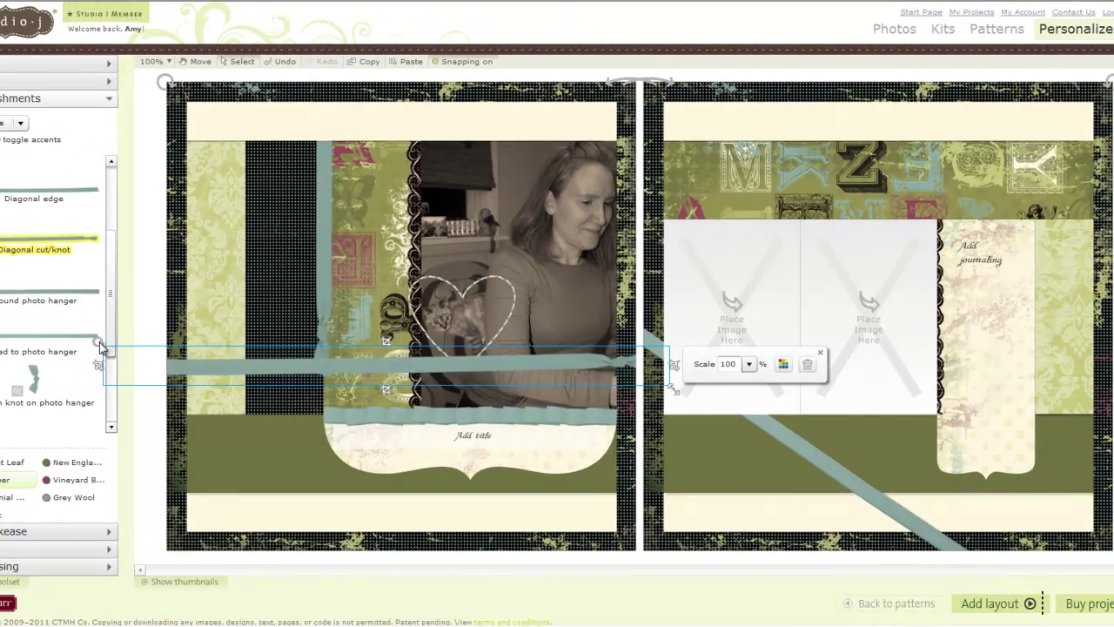
# Stand the new ribbon upright beside the existing vertical one, shift it up, and trim its upper end flush with the black panel's top edge.
pyautogui.moveTo(98, 363); pyautogui.dragTo(289, 159)
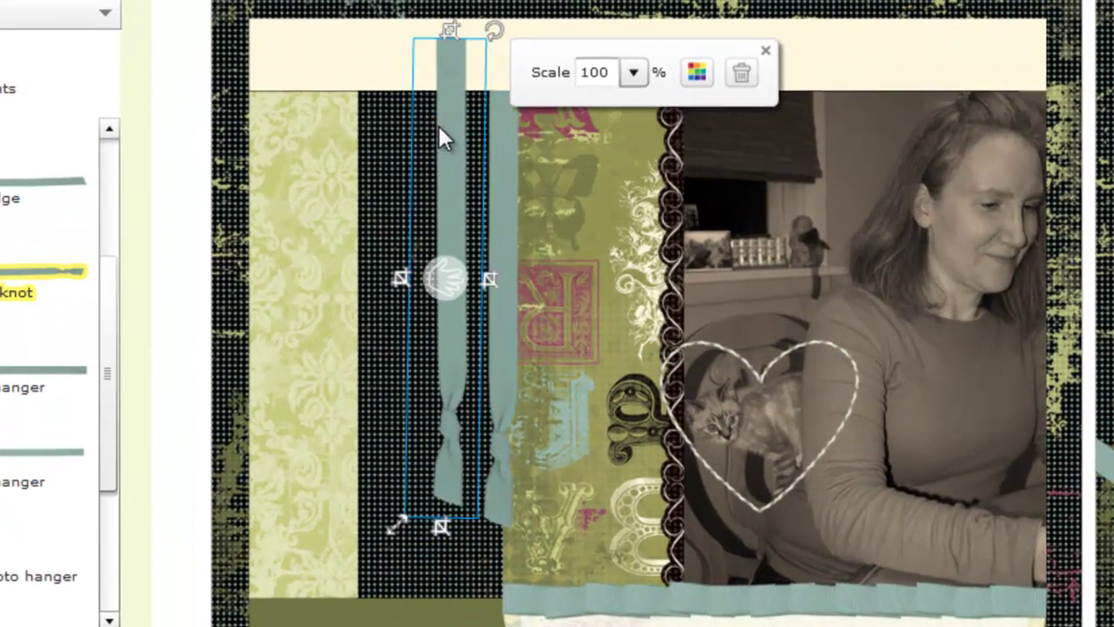
pyautogui.moveTo(441, 138); pyautogui.dragTo(443, 88)
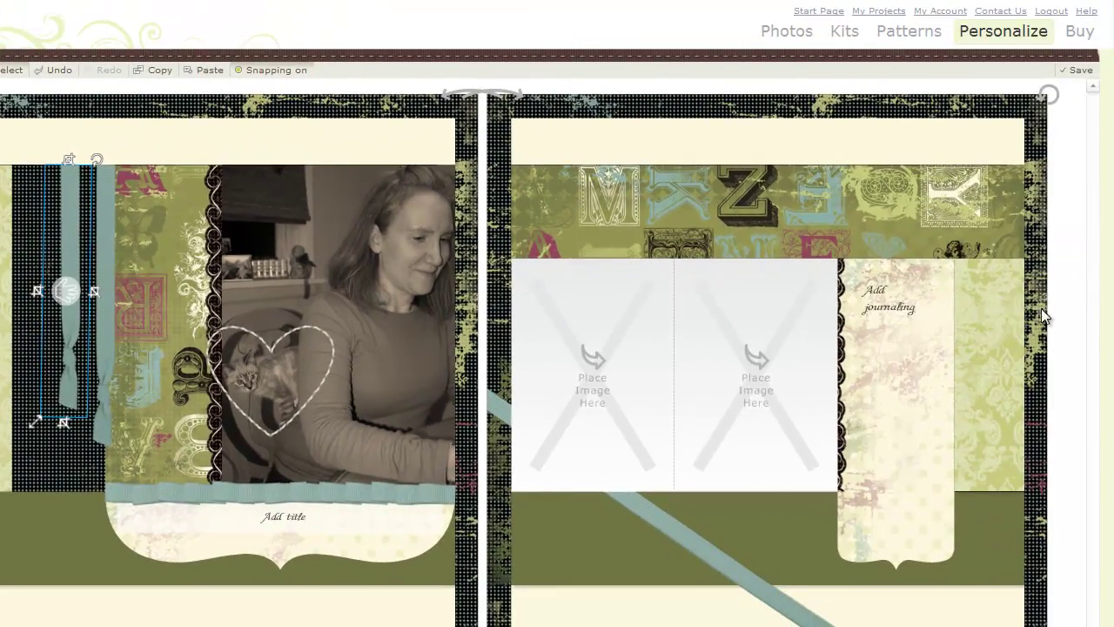
pyautogui.click(1077, 322)
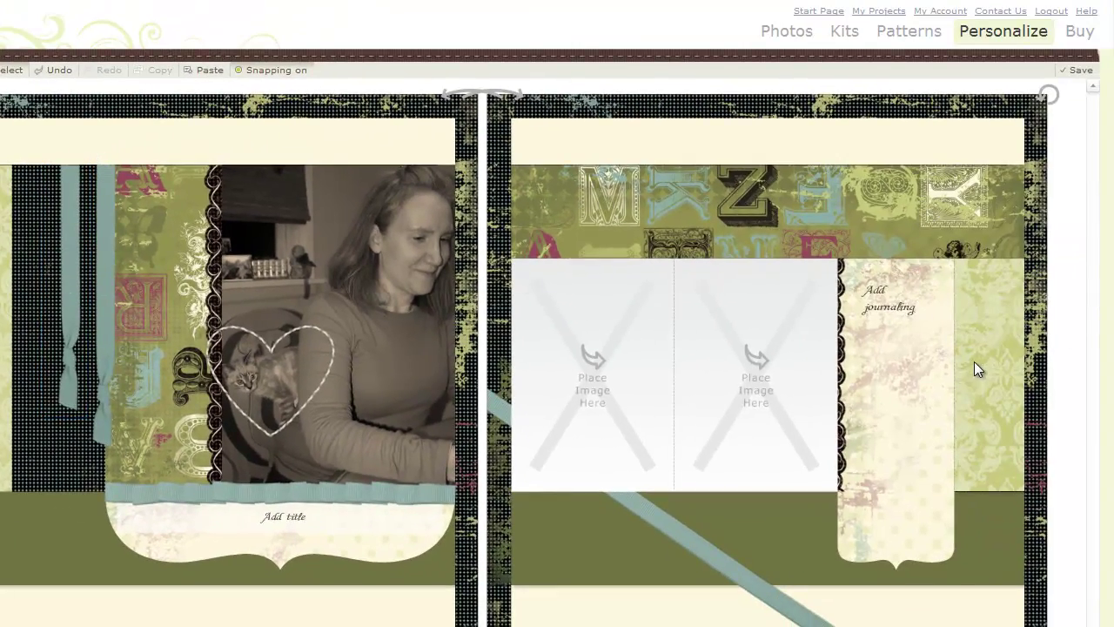